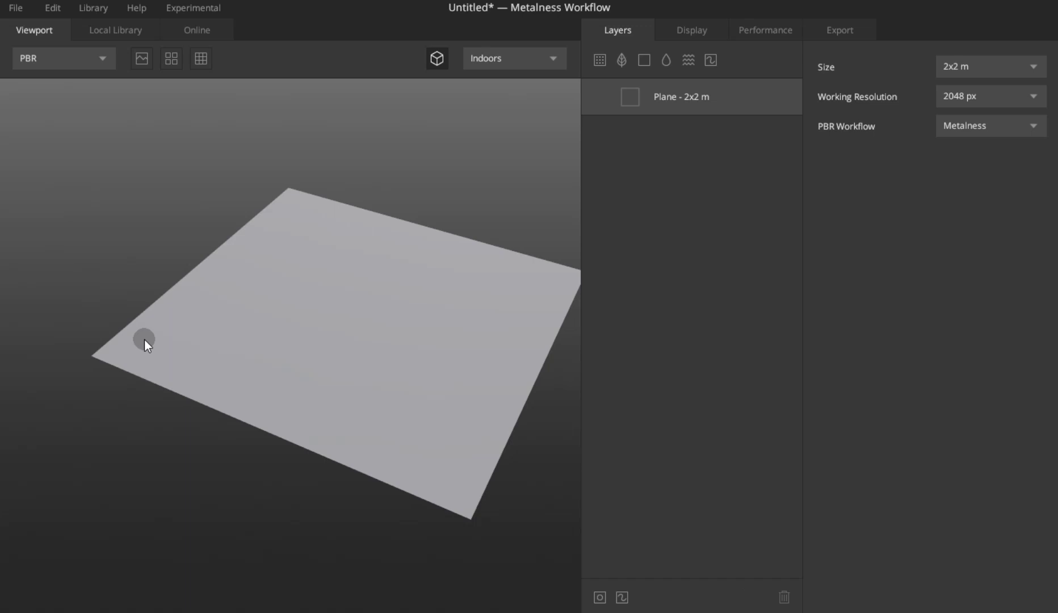
- Wait for the untitled Metalness Workflow project with its 2x2 m plane to load
{"action": "scroll", "coordinate": [143, 340], "scroll_direction": "up", "scroll_amount": 3}
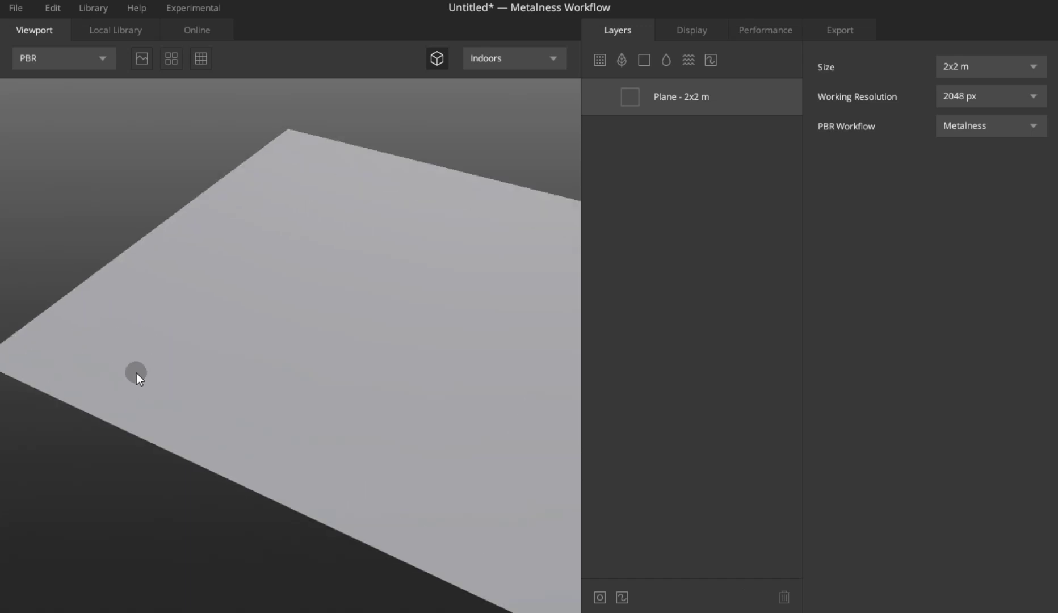
- Add the Ploughed Soil surface from the Local Library as a layer over the plane
{"action": "left_click_drag", "start_coordinate": [143, 355], "coordinate": [248, 353]}
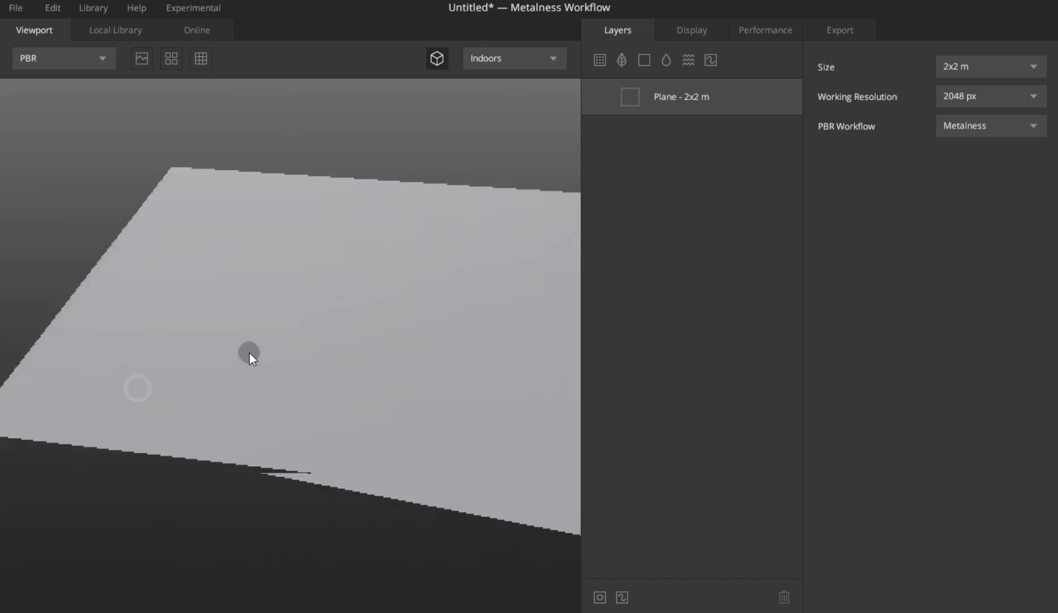
{"action": "left_click", "coordinate": [594, 66]}
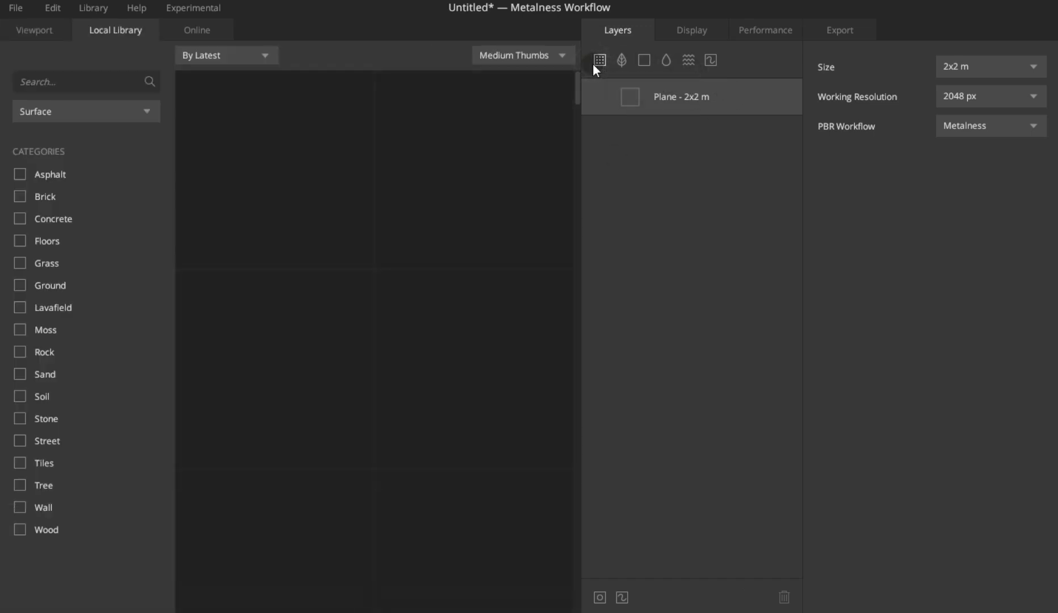
{"action": "scroll", "coordinate": [335, 284], "scroll_direction": "down", "scroll_amount": 2}
{"action": "scroll", "coordinate": [347, 295], "scroll_direction": "down", "scroll_amount": 4}
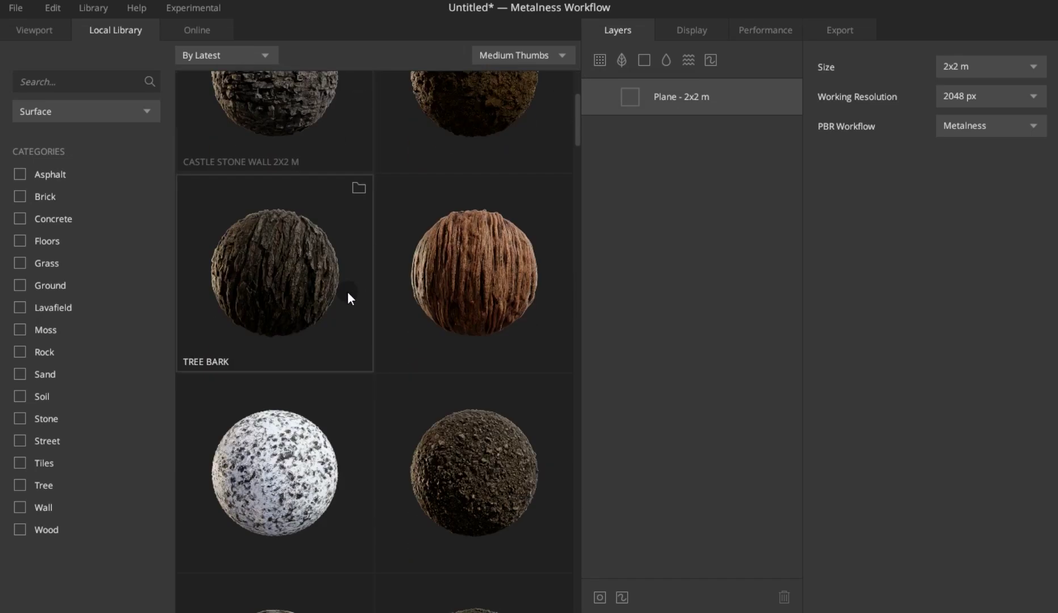
{"action": "scroll", "coordinate": [520, 447], "scroll_direction": "down", "scroll_amount": 3}
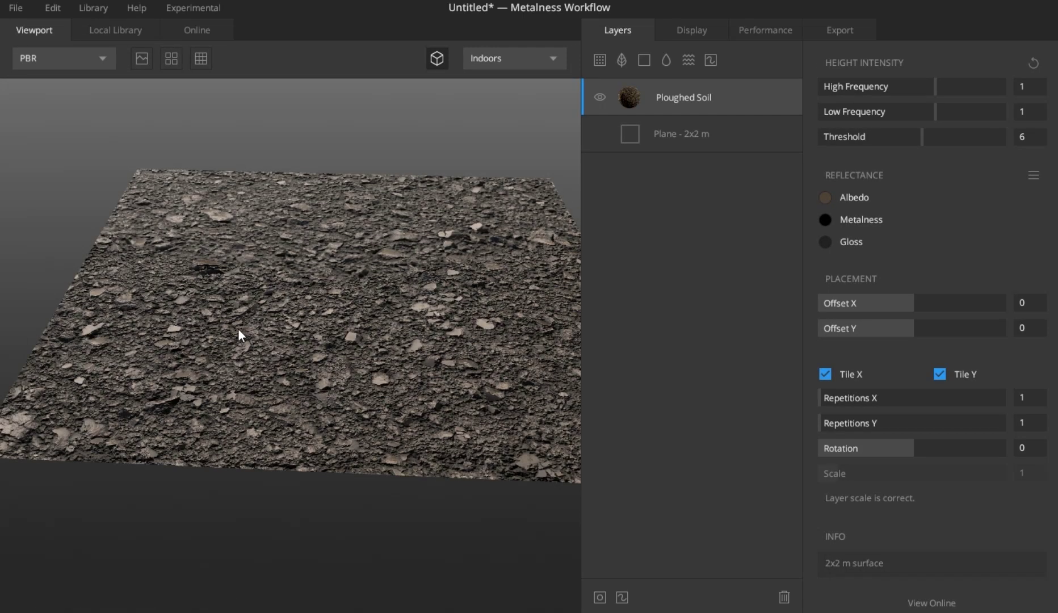
- Set Ploughed Soil Repetitions X and Y to 2, after briefly trying 3
{"action": "left_click_drag", "start_coordinate": [238, 333], "coordinate": [354, 432]}
{"action": "scroll", "coordinate": [357, 436], "scroll_direction": "up", "scroll_amount": 3}
{"action": "left_click_drag", "start_coordinate": [336, 387], "coordinate": [404, 426]}
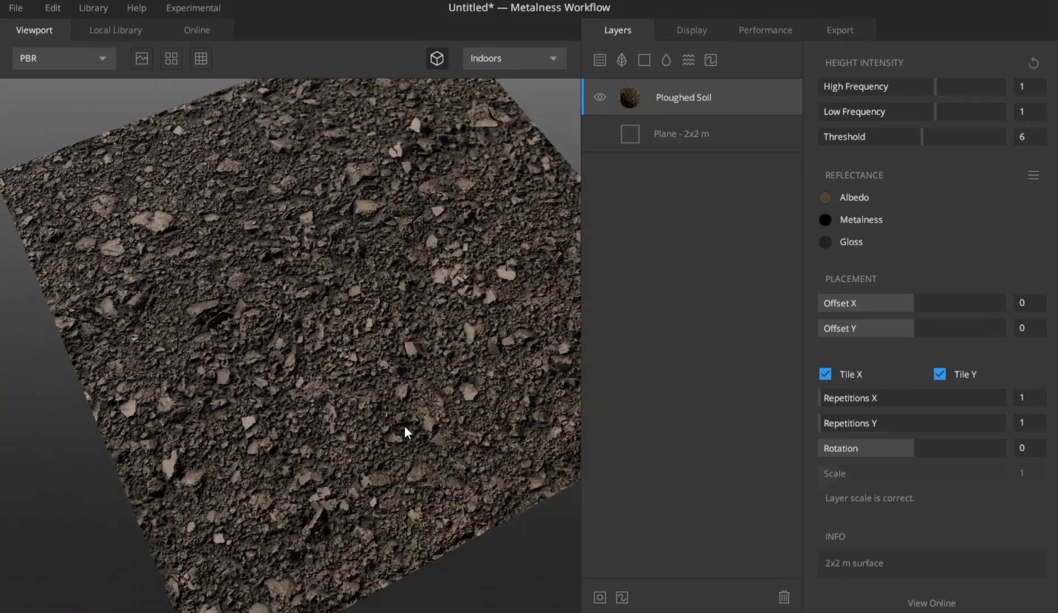
{"action": "left_click", "coordinate": [839, 394]}
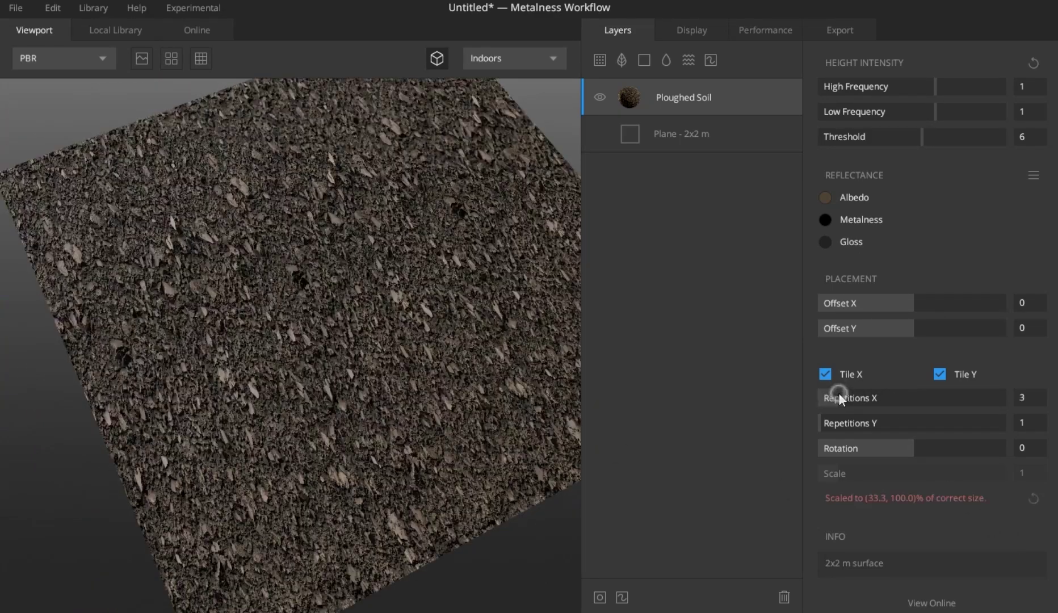
{"action": "left_click", "coordinate": [840, 421]}
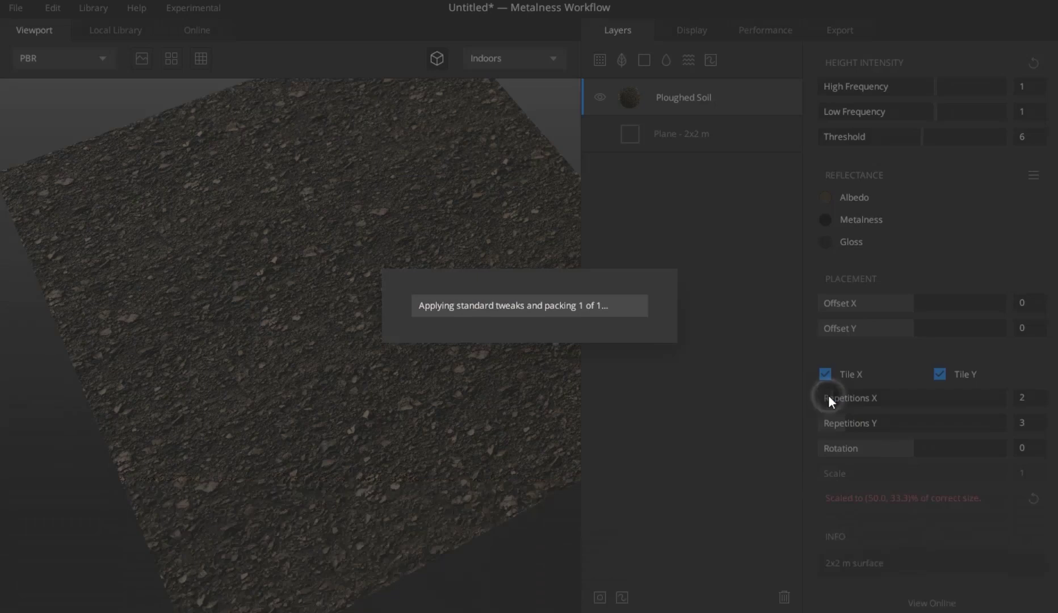
{"action": "left_click", "coordinate": [829, 423]}
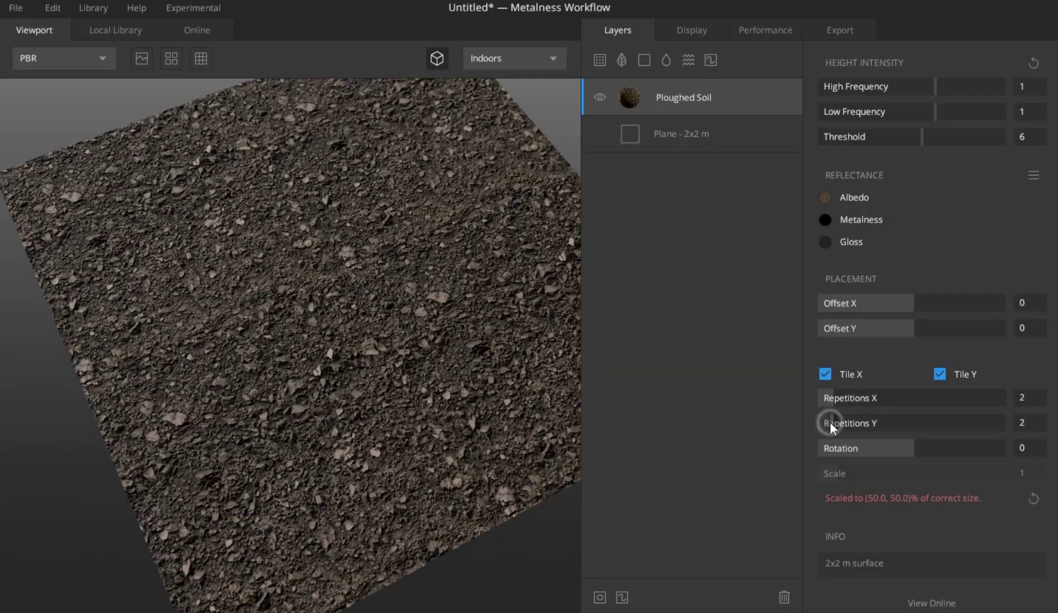
{"action": "mouse_move", "coordinate": [475, 434]}
{"action": "left_mouse_down"}
{"action": "mouse_move", "coordinate": [504, 369]}
{"action": "mouse_move", "coordinate": [366, 472]}
{"action": "mouse_move", "coordinate": [387, 446]}
{"action": "left_mouse_up"}
{"action": "scroll", "coordinate": [366, 472], "scroll_direction": "up", "scroll_amount": 5}
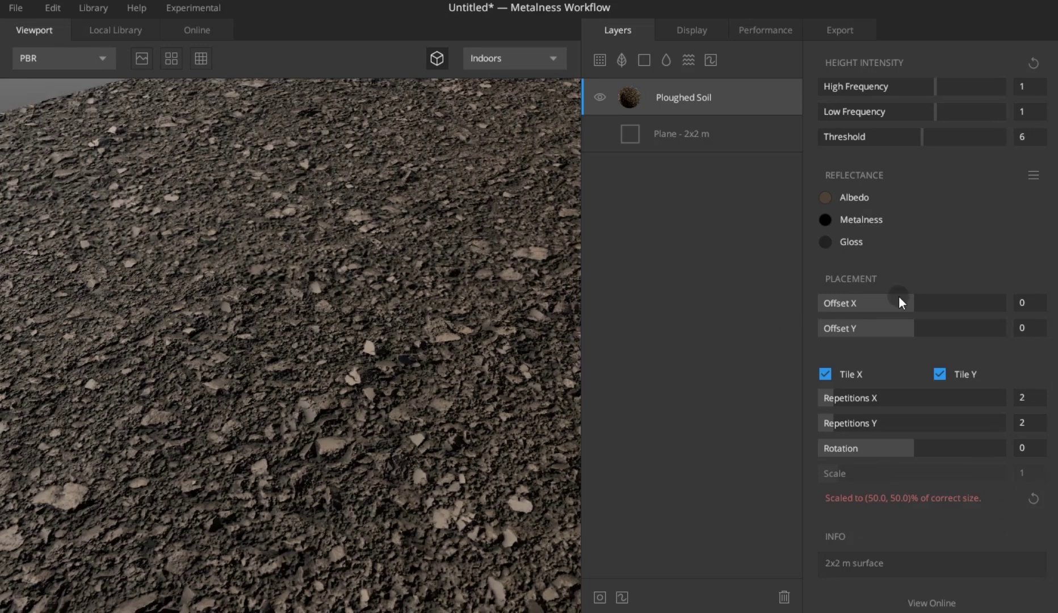
{"action": "left_click", "coordinate": [710, 213]}
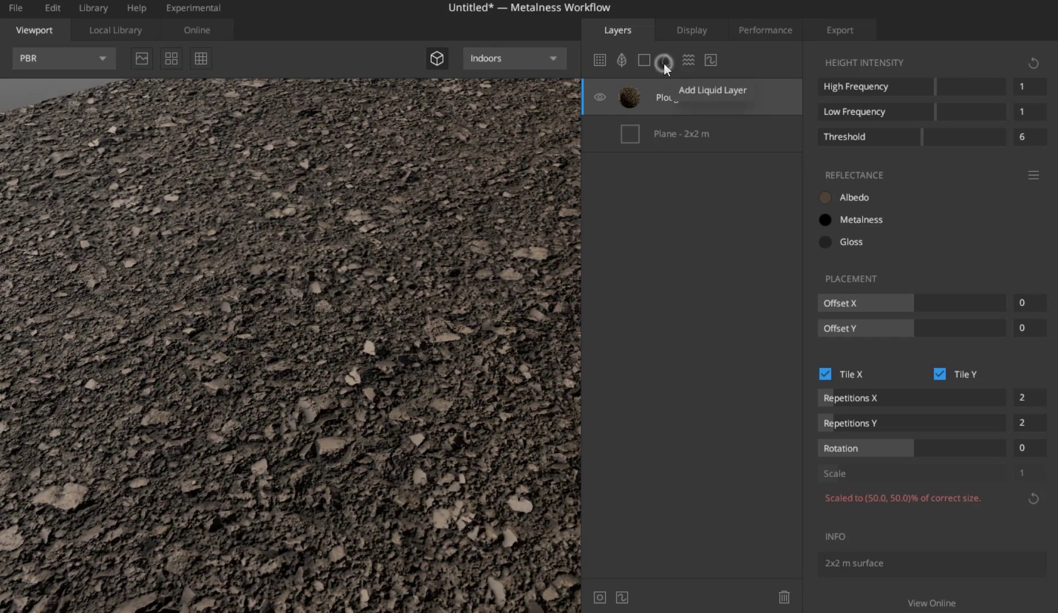
- Add a Liquid layer with Surface Radius 0.029 and Surface Threshold about -0.031
{"action": "left_click", "coordinate": [664, 61]}
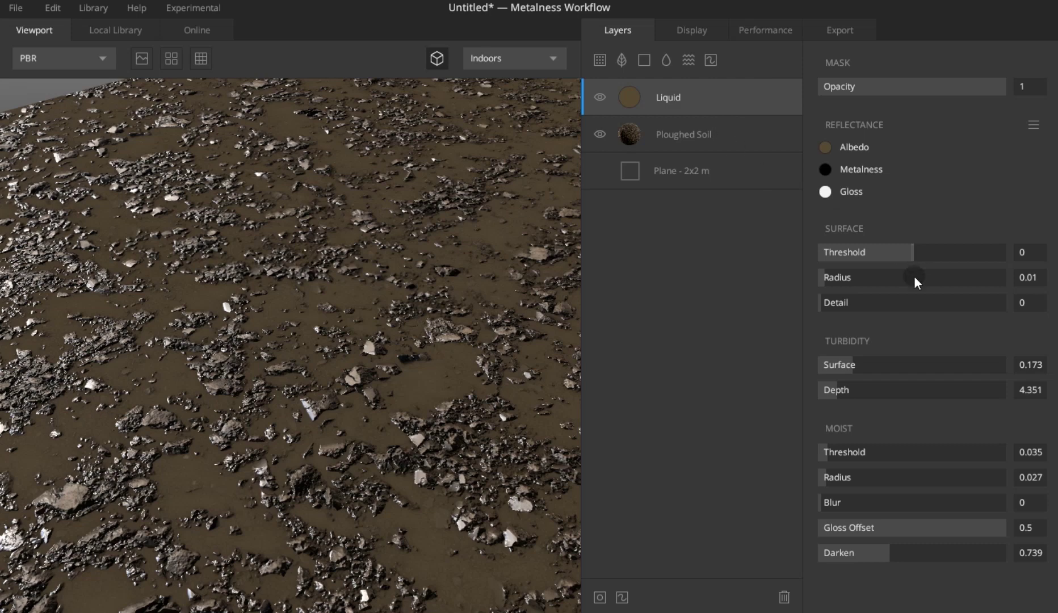
{"action": "left_click_drag", "start_coordinate": [829, 277], "coordinate": [831, 278]}
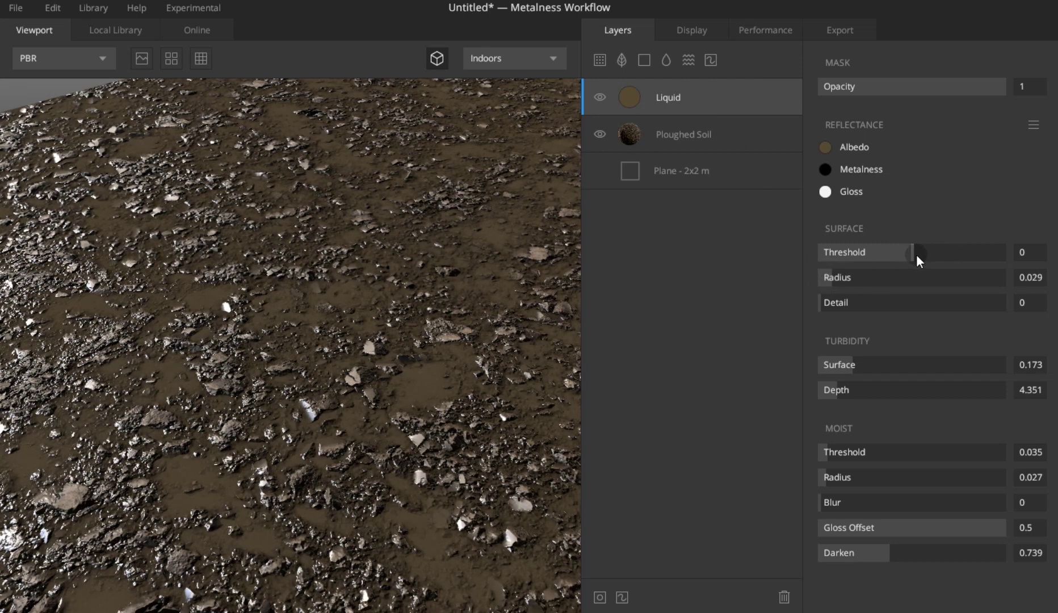
{"action": "mouse_move", "coordinate": [912, 254]}
{"action": "left_mouse_down"}
{"action": "mouse_move", "coordinate": [904, 251]}
{"action": "mouse_move", "coordinate": [912, 255]}
{"action": "left_mouse_up"}
- Set the Ploughed Soil Repetitions X and Y back to 1
{"action": "left_click", "coordinate": [695, 134]}
{"action": "left_click", "coordinate": [823, 401]}
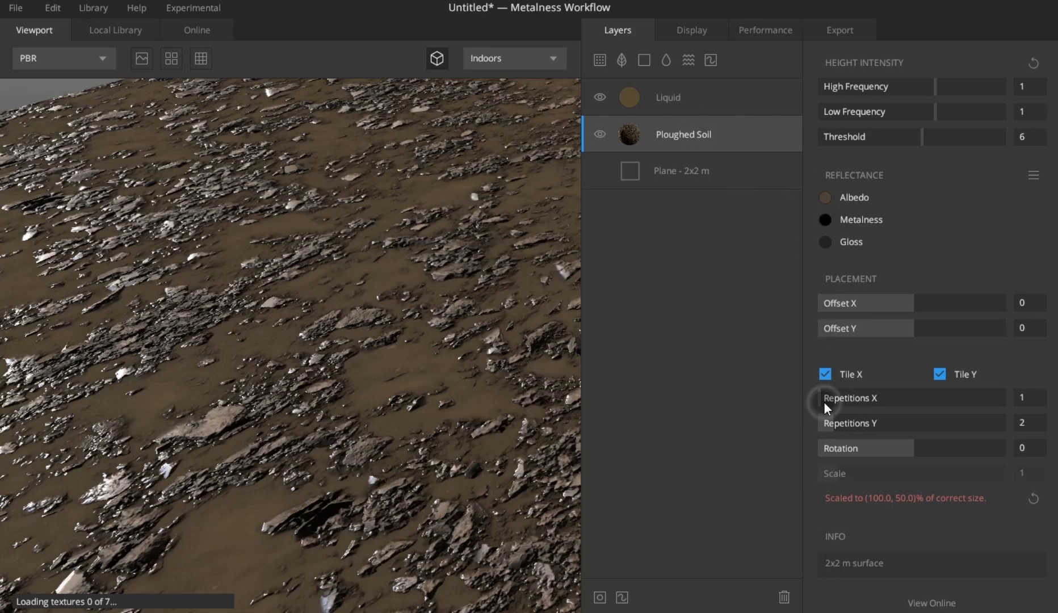
{"action": "left_click", "coordinate": [821, 423]}
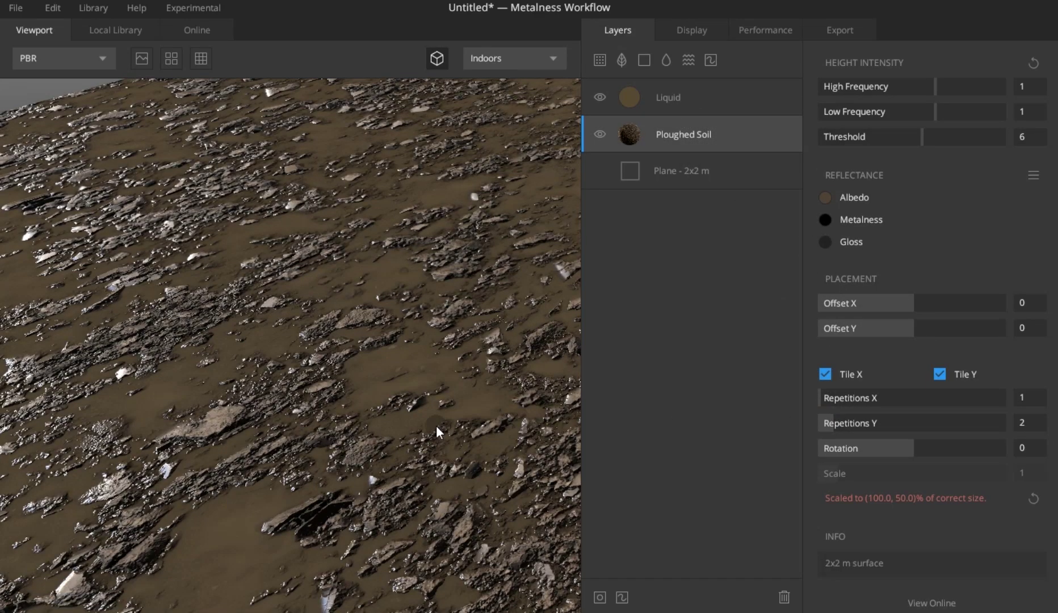
{"action": "left_click", "coordinate": [822, 425]}
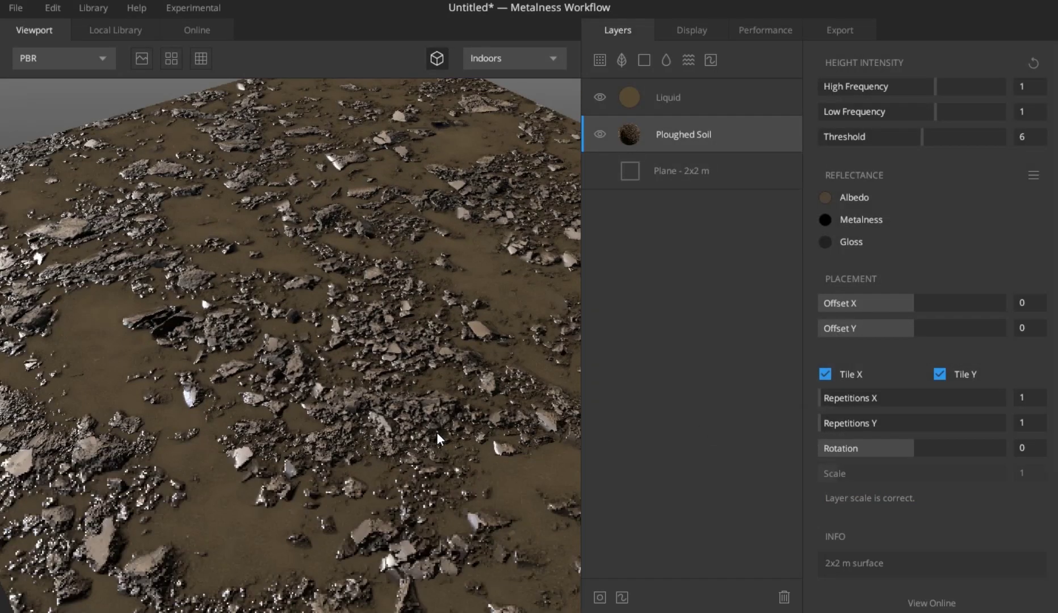
{"action": "mouse_move", "coordinate": [434, 452]}
{"action": "left_mouse_down"}
{"action": "mouse_move", "coordinate": [424, 407]}
{"action": "mouse_move", "coordinate": [326, 434]}
{"action": "mouse_move", "coordinate": [393, 428]}
{"action": "mouse_move", "coordinate": [217, 386]}
{"action": "mouse_move", "coordinate": [359, 417]}
{"action": "left_mouse_up"}
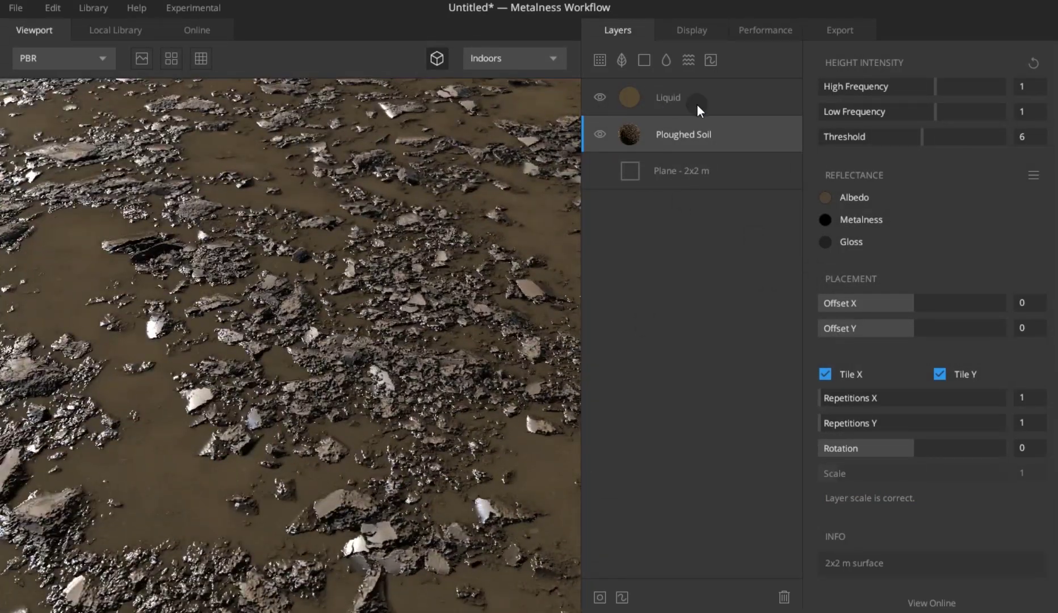
- Set the Liquid layer's Surface Threshold to -0.023
{"action": "left_click", "coordinate": [697, 103]}
{"action": "left_click_drag", "start_coordinate": [908, 253], "coordinate": [910, 252]}
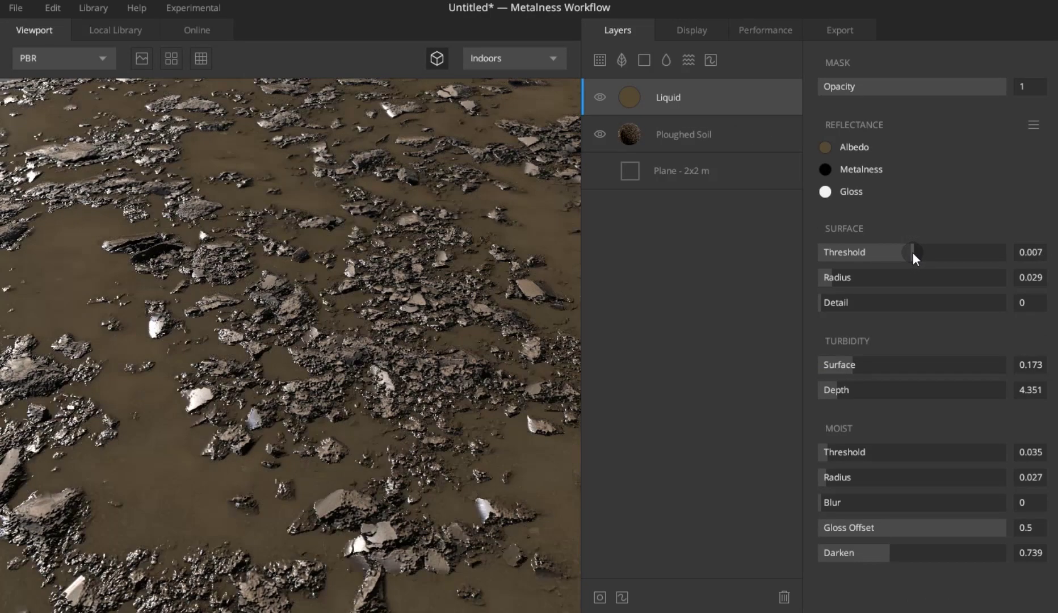
{"action": "mouse_move", "coordinate": [329, 265]}
{"action": "left_mouse_down"}
{"action": "mouse_move", "coordinate": [281, 348]}
{"action": "mouse_move", "coordinate": [294, 397]}
{"action": "mouse_move", "coordinate": [370, 433]}
{"action": "mouse_move", "coordinate": [274, 378]}
{"action": "mouse_move", "coordinate": [349, 396]}
{"action": "mouse_move", "coordinate": [355, 424]}
{"action": "left_mouse_up"}
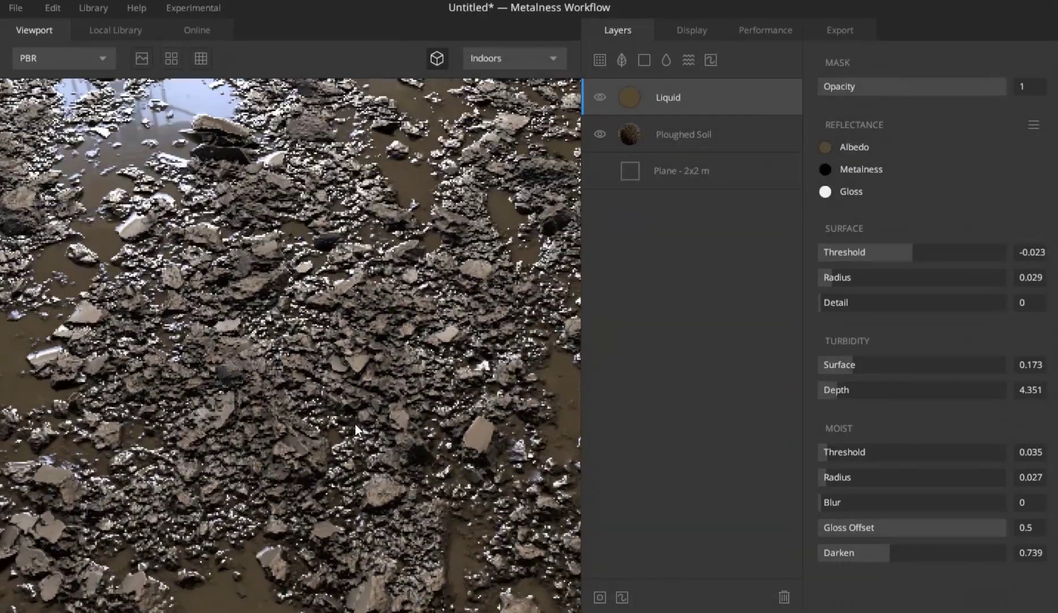
- Try other Liquid albedo colours but cancel, keeping the original muddy brown
{"action": "left_click", "coordinate": [824, 147]}
{"action": "left_click", "coordinate": [699, 245]}
{"action": "mouse_move", "coordinate": [699, 245]}
{"action": "left_mouse_down"}
{"action": "mouse_move", "coordinate": [660, 262]}
{"action": "mouse_move", "coordinate": [546, 227]}
{"action": "mouse_move", "coordinate": [619, 277]}
{"action": "left_mouse_up"}
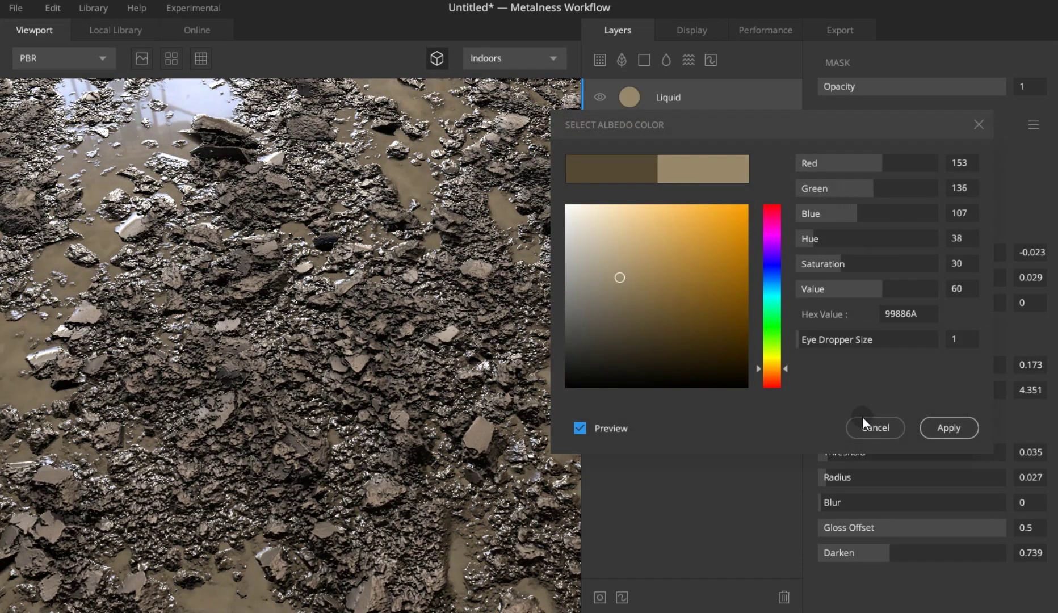
{"action": "left_click", "coordinate": [862, 416]}
{"action": "mouse_move", "coordinate": [384, 320]}
{"action": "left_mouse_down"}
{"action": "mouse_move", "coordinate": [517, 222]}
{"action": "mouse_move", "coordinate": [532, 270]}
{"action": "left_mouse_up"}
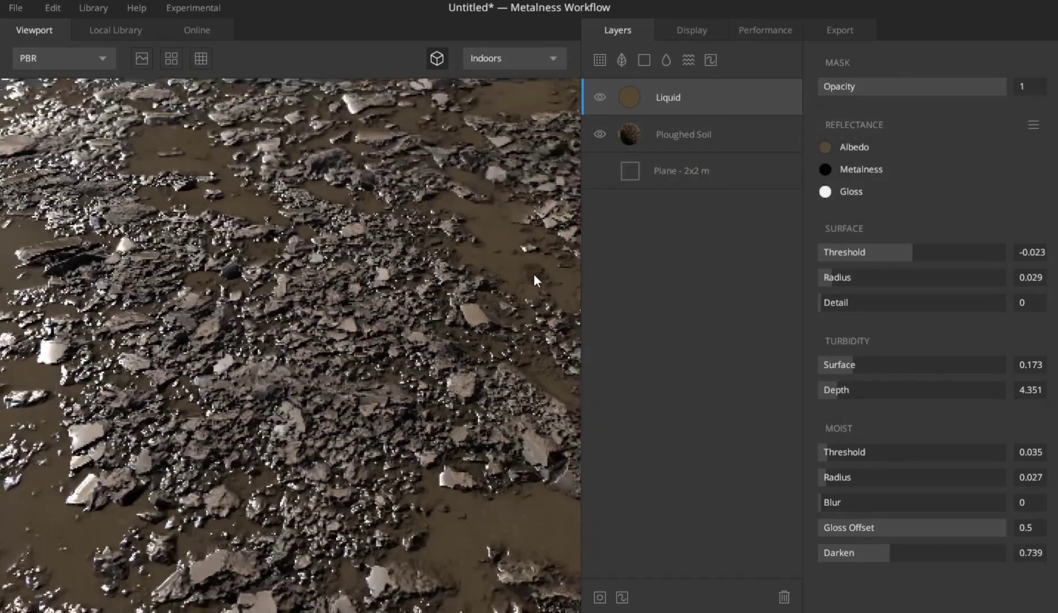
{"action": "left_click", "coordinate": [688, 134]}
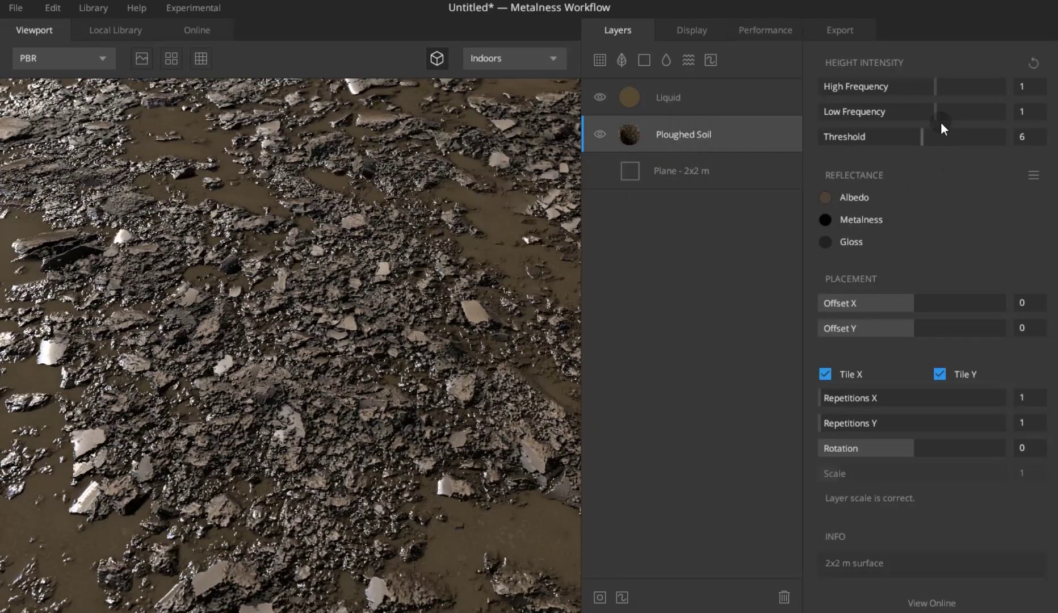
- Raise the soil's Low Frequency to 1.637 and High Frequency to 1.191, zooming out to check
{"action": "mouse_move", "coordinate": [935, 118]}
{"action": "left_mouse_down"}
{"action": "mouse_move", "coordinate": [952, 118]}
{"action": "mouse_move", "coordinate": [940, 89]}
{"action": "left_mouse_up"}
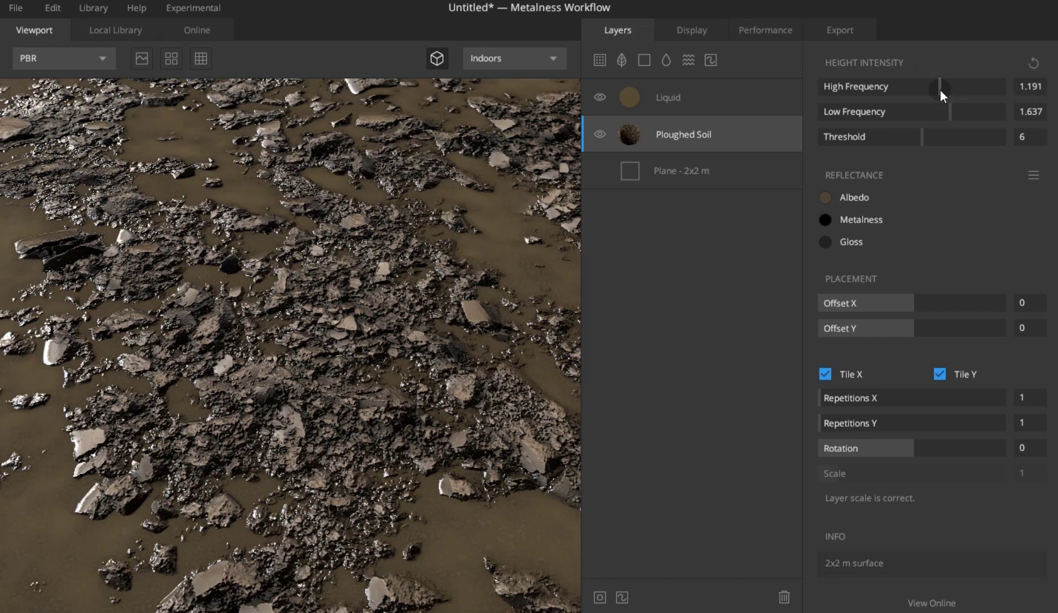
{"action": "scroll", "coordinate": [319, 275], "scroll_direction": "down", "scroll_amount": 3}
{"action": "scroll", "coordinate": [318, 275], "scroll_direction": "down", "scroll_amount": 3}
{"action": "mouse_move", "coordinate": [318, 276]}
{"action": "left_mouse_down"}
{"action": "mouse_move", "coordinate": [353, 329]}
{"action": "mouse_move", "coordinate": [319, 340]}
{"action": "mouse_move", "coordinate": [343, 361]}
{"action": "left_mouse_up"}
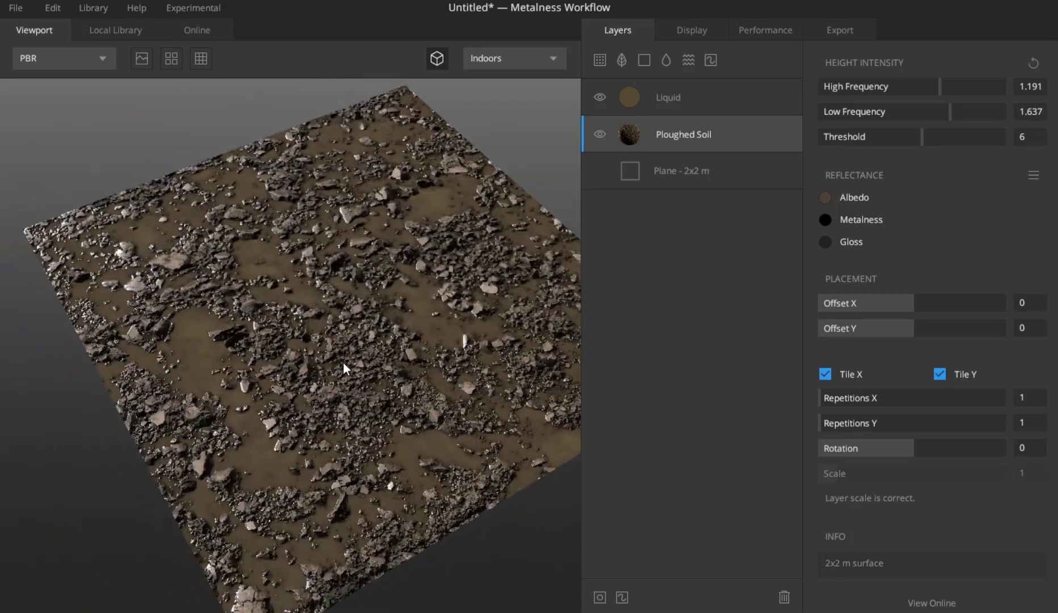
{"action": "scroll", "coordinate": [340, 361], "scroll_direction": "up", "scroll_amount": 3}
{"action": "scroll", "coordinate": [340, 361], "scroll_direction": "up", "scroll_amount": 2}
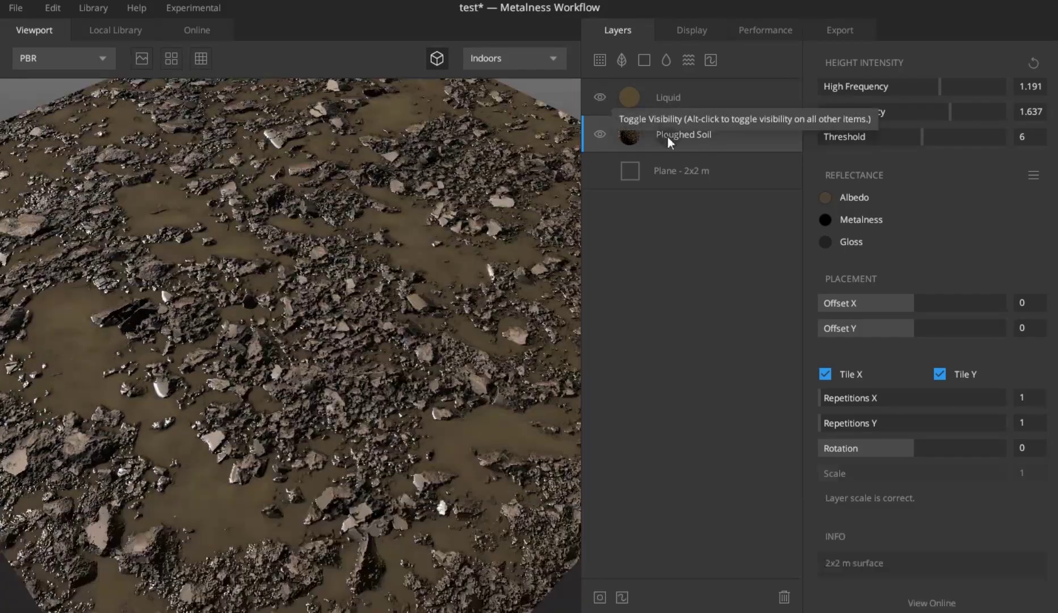
- Add the Dirty Snow 2X2 surface layer and hide the Liquid layer
{"action": "left_click", "coordinate": [621, 59]}
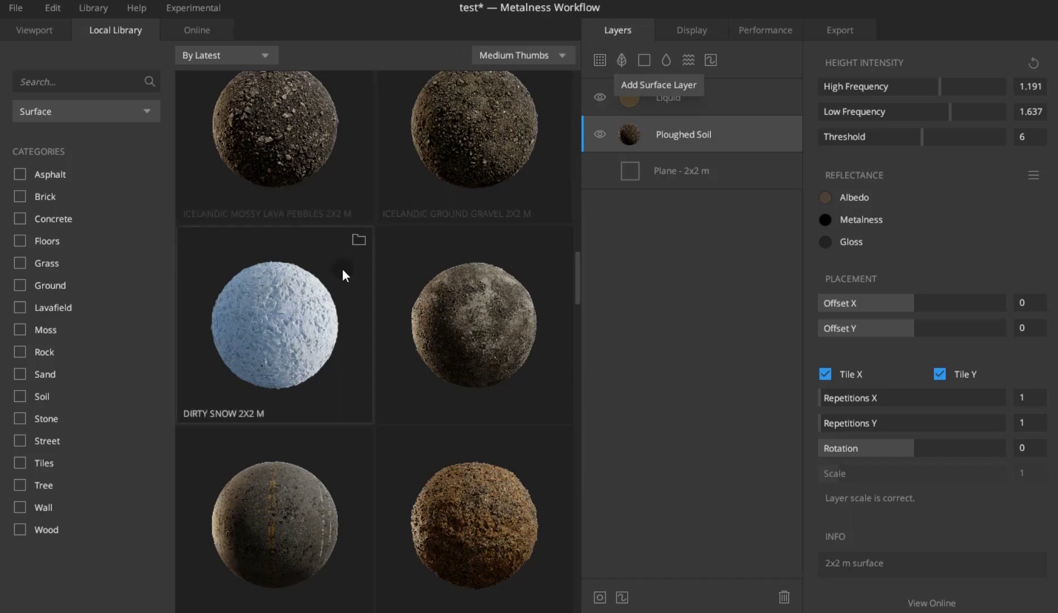
{"action": "left_click", "coordinate": [318, 319]}
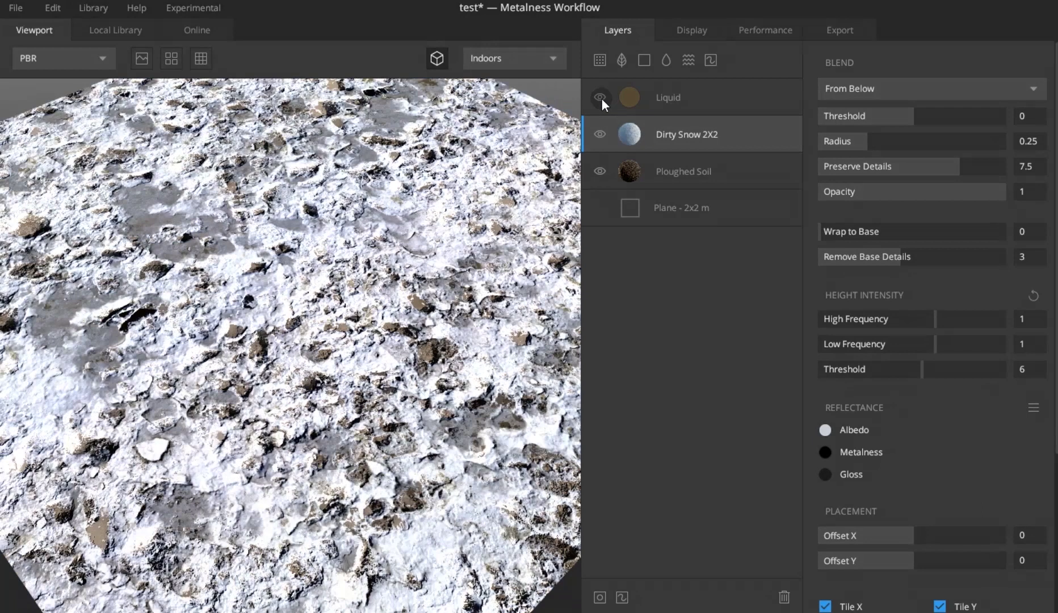
{"action": "left_click", "coordinate": [599, 97]}
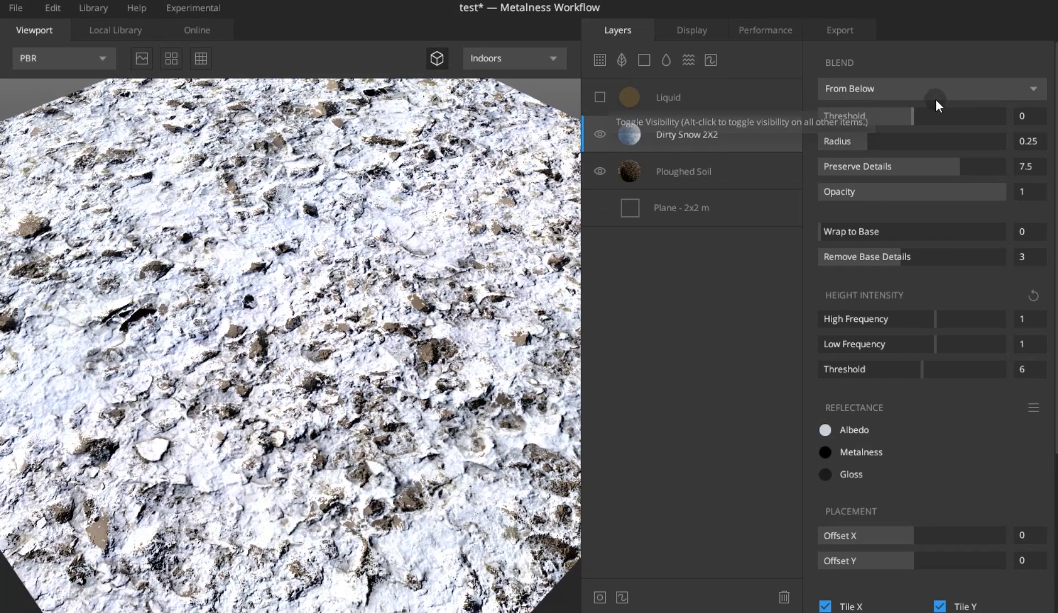
- Blend the snow From Below with radius 0.055 and threshold 0.111
{"action": "left_click", "coordinate": [929, 89]}
{"action": "left_click", "coordinate": [908, 109]}
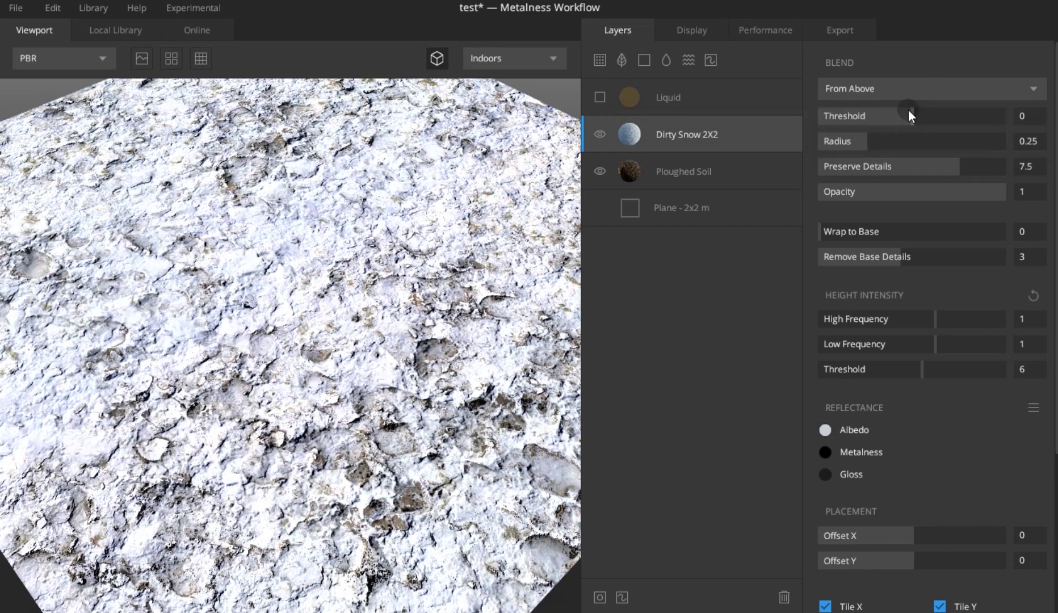
{"action": "left_click_drag", "start_coordinate": [368, 338], "coordinate": [403, 344]}
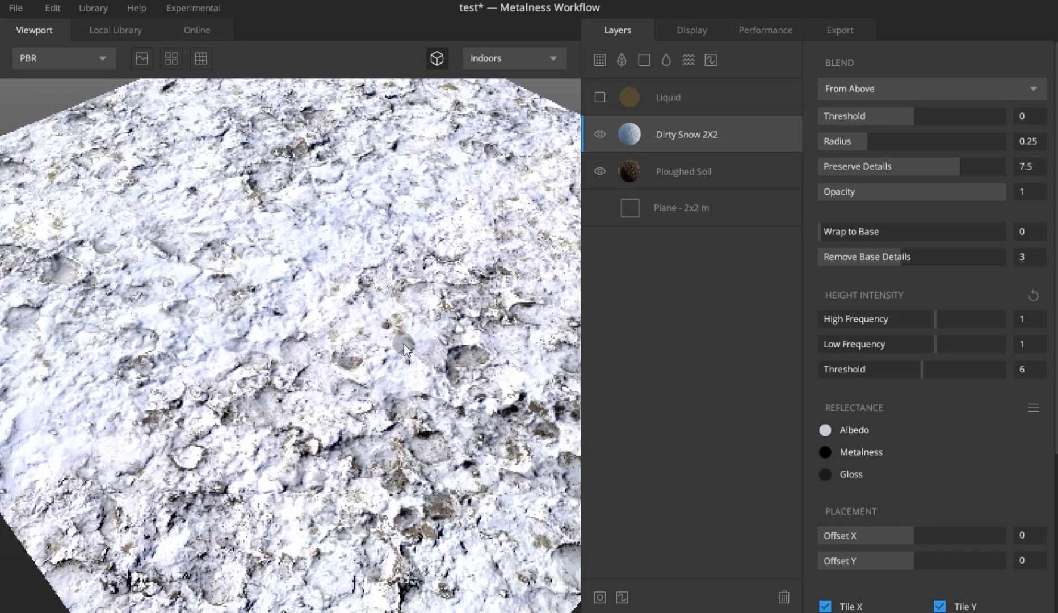
{"action": "left_click_drag", "start_coordinate": [856, 141], "coordinate": [830, 141]}
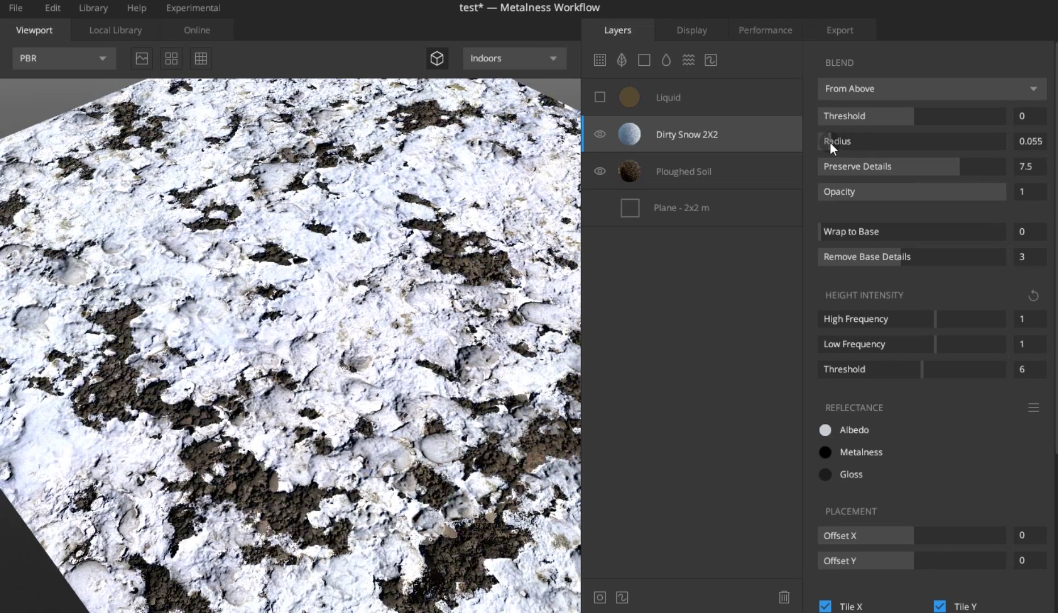
{"action": "left_click", "coordinate": [891, 98]}
{"action": "left_click", "coordinate": [868, 130]}
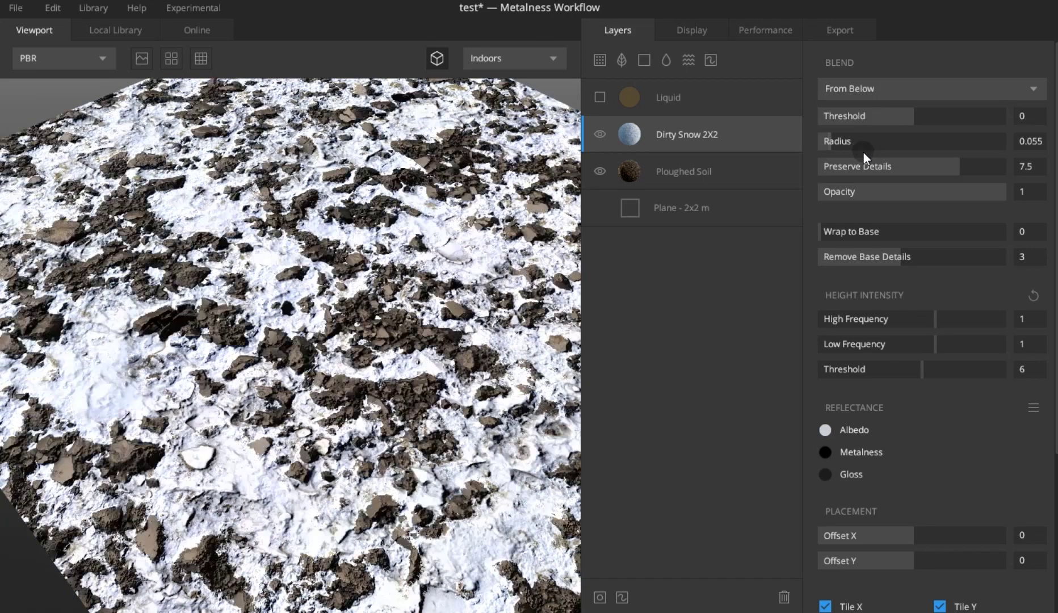
{"action": "mouse_move", "coordinate": [913, 118]}
{"action": "left_mouse_down"}
{"action": "mouse_move", "coordinate": [889, 116]}
{"action": "mouse_move", "coordinate": [917, 119]}
{"action": "left_mouse_up"}
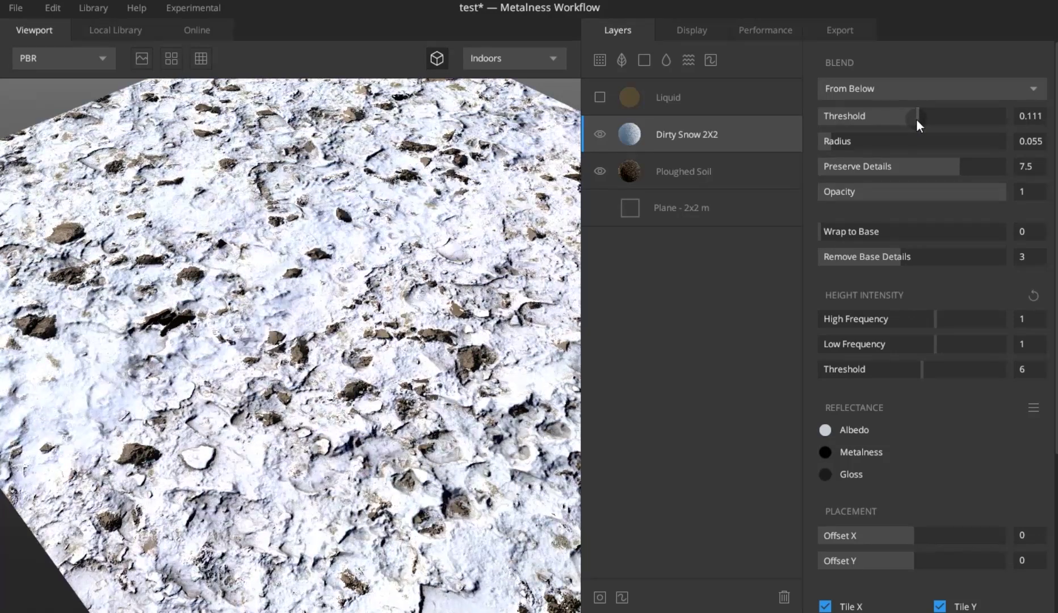
- Set snow Wrap to Base 0.302 and High Frequency 1.29, then delete the snow layer
{"action": "mouse_move", "coordinate": [881, 233]}
{"action": "left_mouse_down"}
{"action": "mouse_move", "coordinate": [905, 242]}
{"action": "mouse_move", "coordinate": [876, 236]}
{"action": "mouse_move", "coordinate": [880, 264]}
{"action": "left_mouse_up"}
{"action": "left_click_drag", "start_coordinate": [943, 318], "coordinate": [939, 318]}
{"action": "mouse_move", "coordinate": [216, 332]}
{"action": "left_mouse_down"}
{"action": "mouse_move", "coordinate": [489, 223]}
{"action": "mouse_move", "coordinate": [503, 235]}
{"action": "mouse_move", "coordinate": [63, 235]}
{"action": "mouse_move", "coordinate": [170, 312]}
{"action": "mouse_move", "coordinate": [68, 411]}
{"action": "mouse_move", "coordinate": [71, 425]}
{"action": "left_mouse_up"}
{"action": "mouse_move", "coordinate": [400, 417]}
{"action": "left_mouse_down"}
{"action": "mouse_move", "coordinate": [599, 358]}
{"action": "mouse_move", "coordinate": [692, 293]}
{"action": "left_mouse_up"}
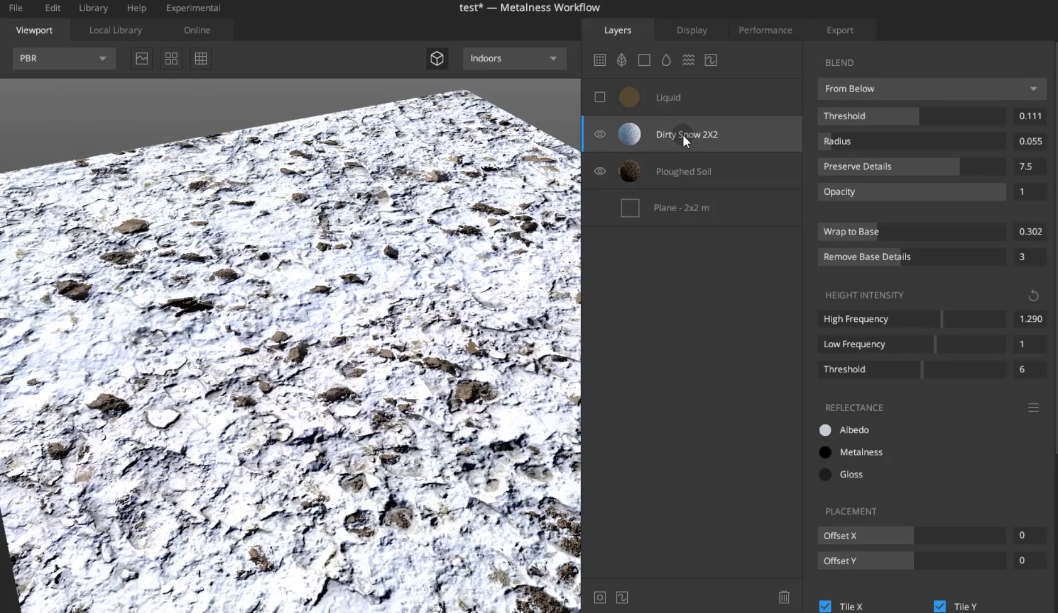
{"action": "key", "text": "Delete"}
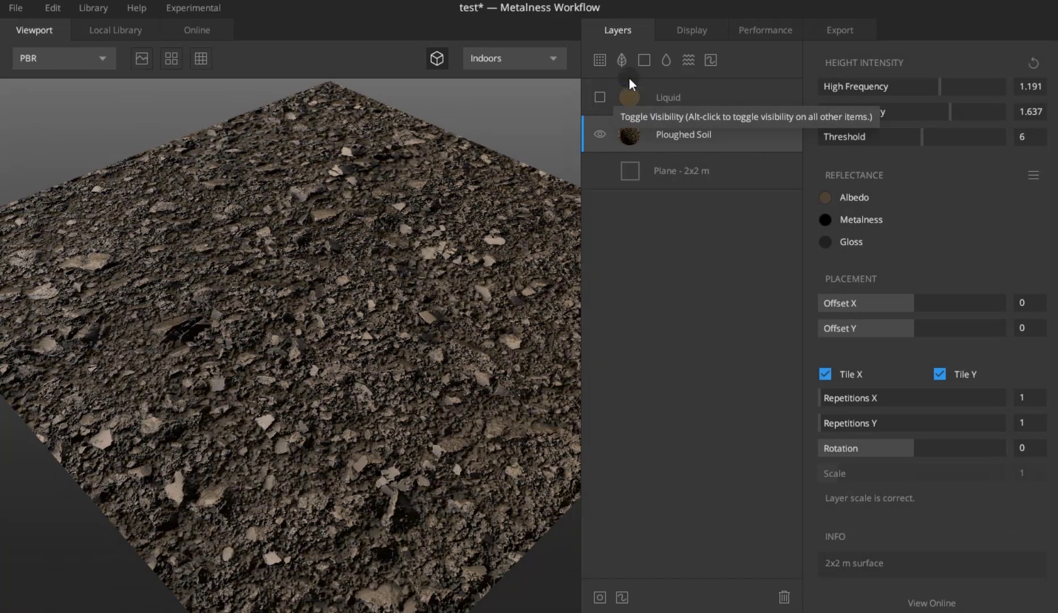
- Add the Forest Roots surface layer tiled 2 times in X and Y
{"action": "left_click", "coordinate": [599, 60]}
{"action": "left_click", "coordinate": [236, 389]}
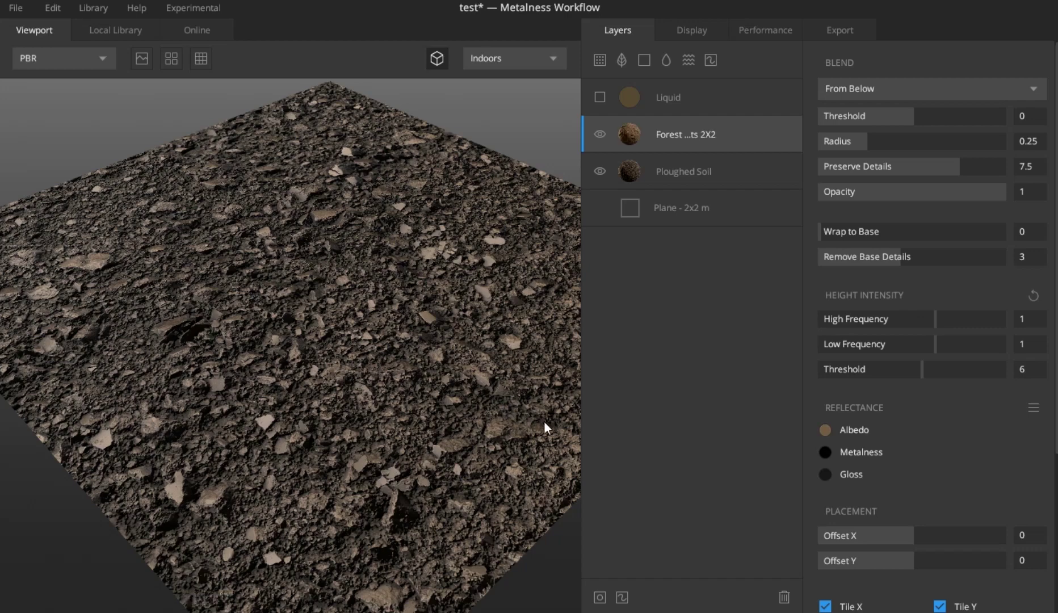
{"action": "scroll", "coordinate": [833, 492], "scroll_direction": "down", "scroll_amount": 2}
{"action": "left_click", "coordinate": [828, 571]}
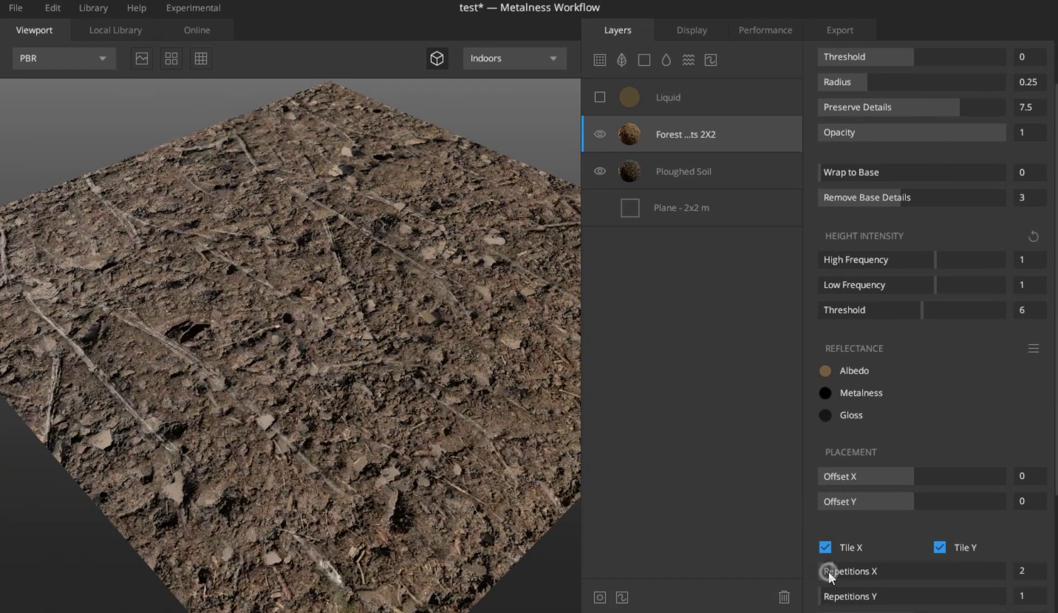
{"action": "left_click", "coordinate": [828, 596]}
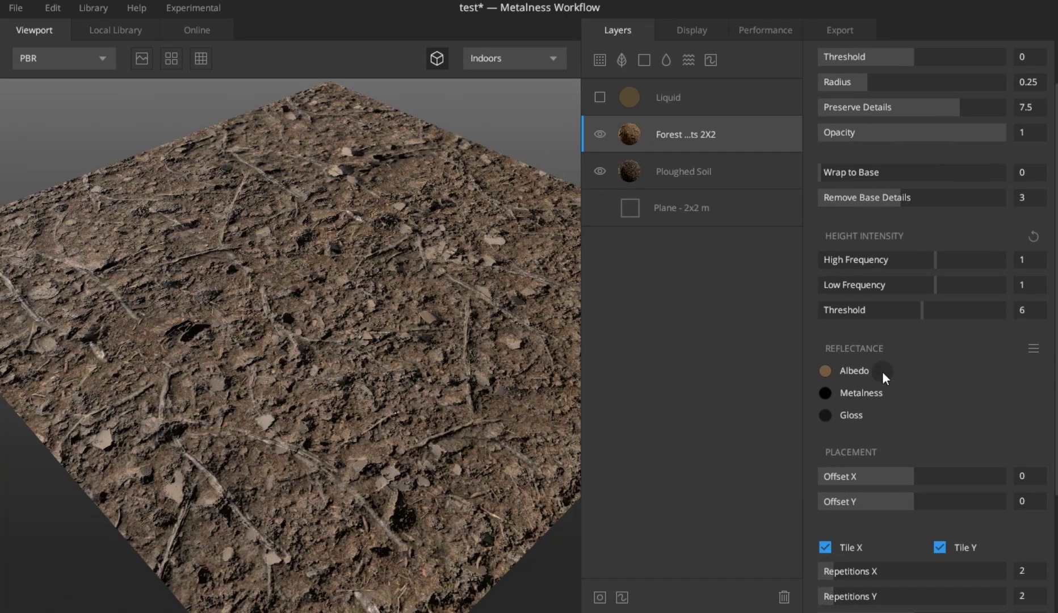
- Darken the roots' albedo and set radius 0.031, Low Frequency 1.768, High Frequency 1.29
{"action": "left_click_drag", "start_coordinate": [822, 369], "coordinate": [842, 394]}
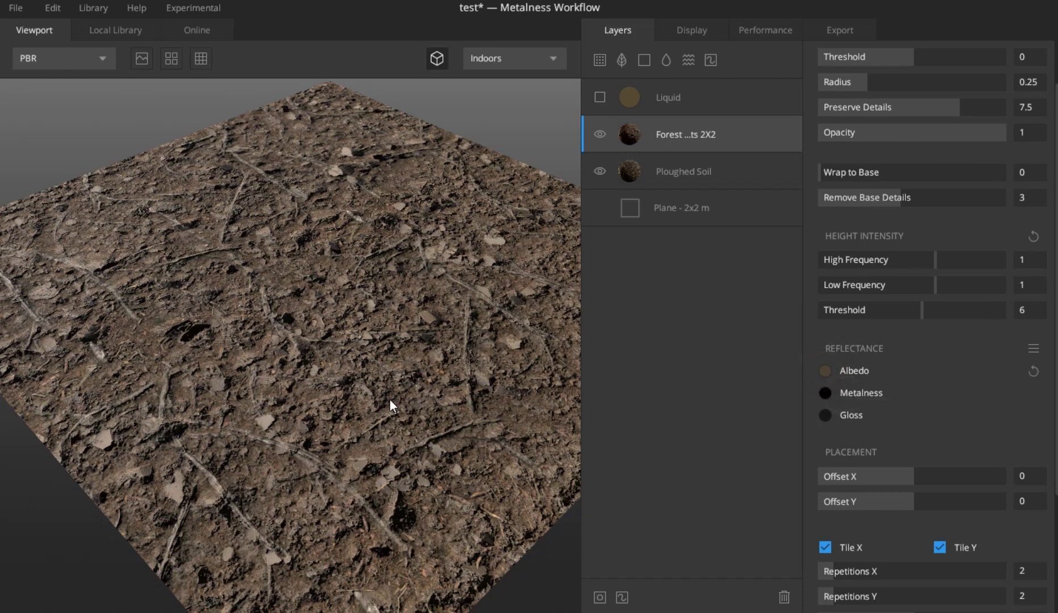
{"action": "left_click", "coordinate": [837, 83]}
{"action": "left_click_drag", "start_coordinate": [837, 83], "coordinate": [824, 77]}
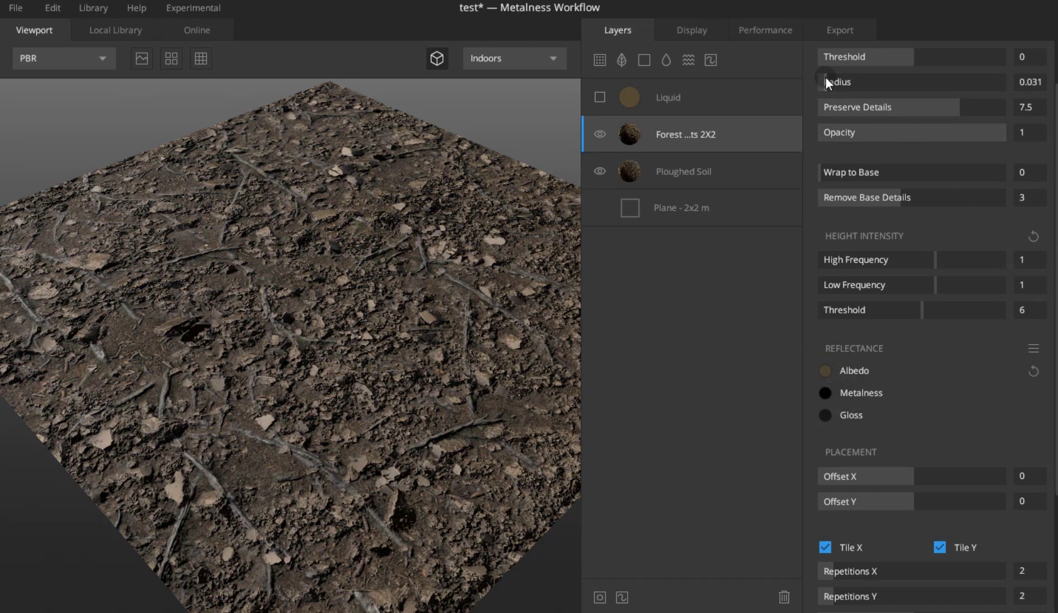
{"action": "left_click_drag", "start_coordinate": [948, 282], "coordinate": [953, 284]}
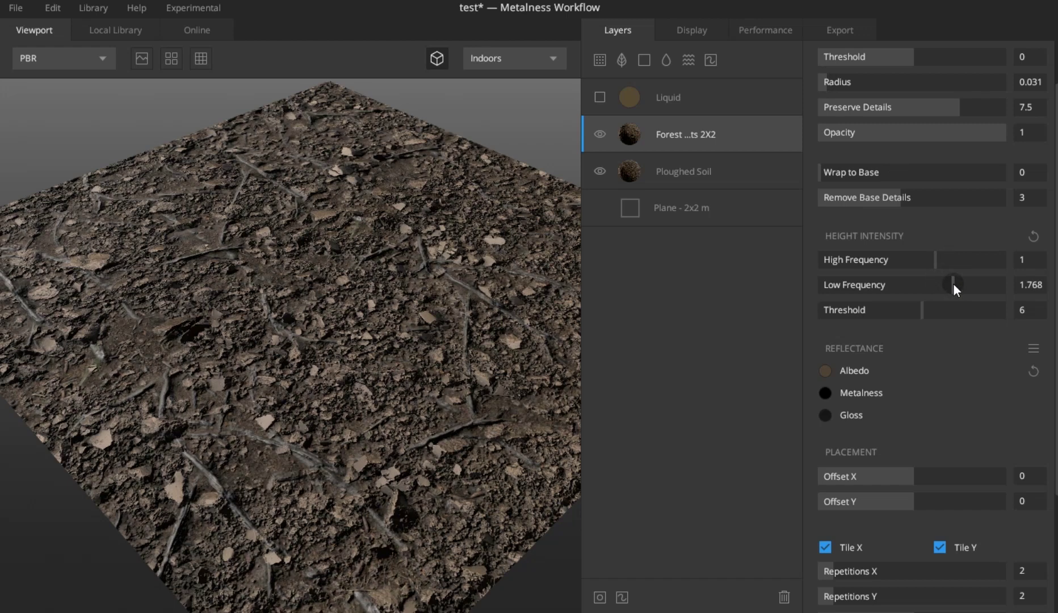
{"action": "left_click", "coordinate": [942, 260]}
{"action": "left_click", "coordinate": [745, 377]}
- Inspect the roots up close and from afar, then make the Liquid layer visible again
{"action": "mouse_move", "coordinate": [329, 353]}
{"action": "left_mouse_down"}
{"action": "mouse_move", "coordinate": [469, 414]}
{"action": "mouse_move", "coordinate": [300, 378]}
{"action": "left_mouse_up"}
{"action": "scroll", "coordinate": [358, 408], "scroll_direction": "up", "scroll_amount": 5}
{"action": "left_click_drag", "start_coordinate": [378, 408], "coordinate": [210, 373]}
{"action": "scroll", "coordinate": [215, 376], "scroll_direction": "down", "scroll_amount": 5}
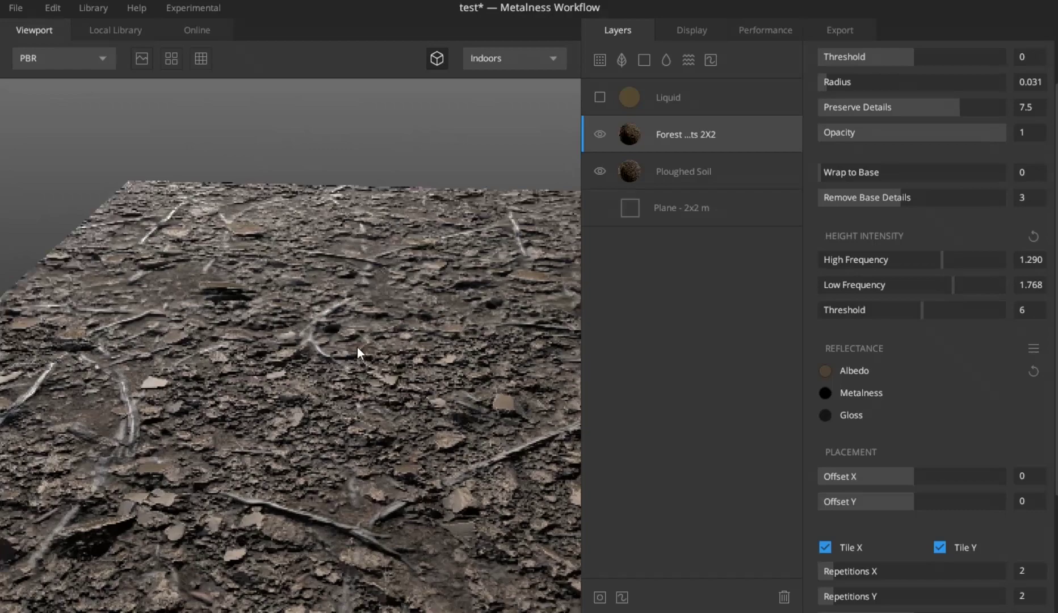
{"action": "mouse_move", "coordinate": [355, 352]}
{"action": "left_mouse_down"}
{"action": "mouse_move", "coordinate": [395, 407]}
{"action": "mouse_move", "coordinate": [267, 419]}
{"action": "mouse_move", "coordinate": [352, 463]}
{"action": "mouse_move", "coordinate": [332, 399]}
{"action": "left_mouse_up"}
{"action": "left_click", "coordinate": [600, 97]}
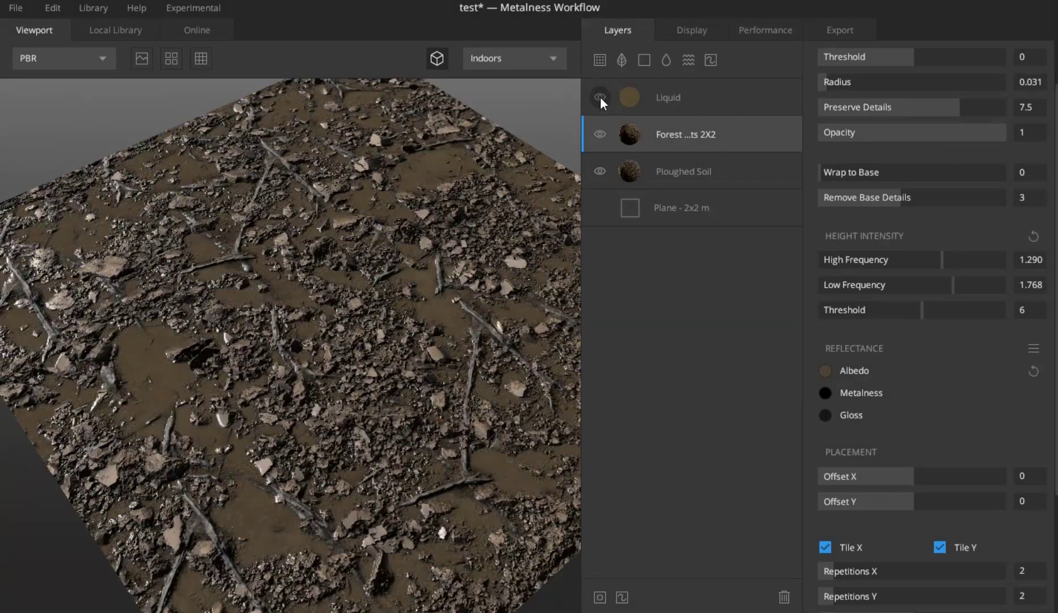
- Shift the Forest roots pattern to Offset X -1 and Offset Y -0.155
{"action": "left_click_drag", "start_coordinate": [341, 270], "coordinate": [389, 238]}
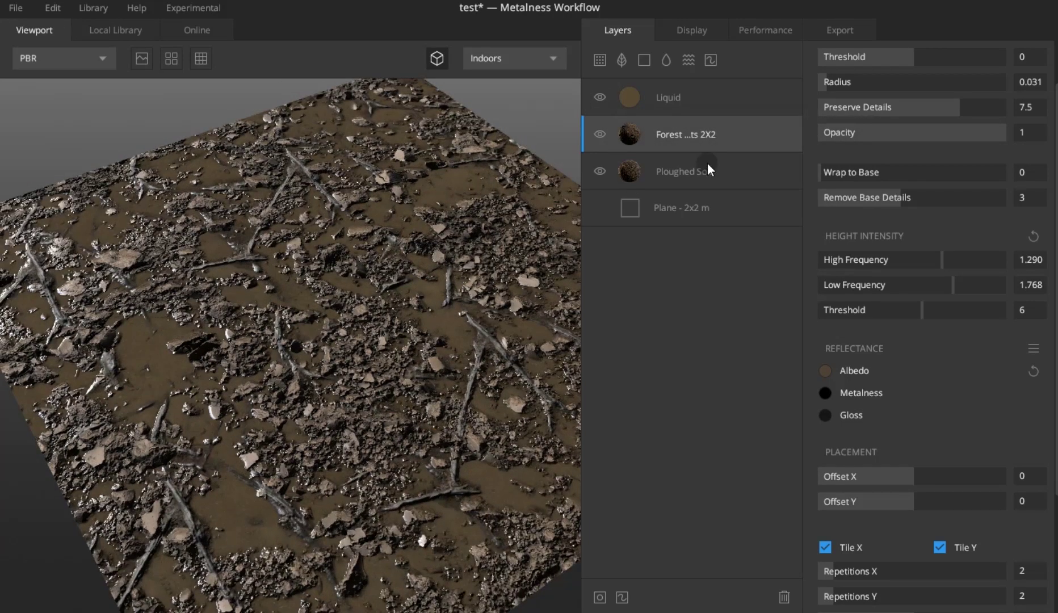
{"action": "mouse_move", "coordinate": [931, 476]}
{"action": "left_mouse_down"}
{"action": "mouse_move", "coordinate": [890, 476]}
{"action": "mouse_move", "coordinate": [925, 501]}
{"action": "mouse_move", "coordinate": [897, 501]}
{"action": "left_mouse_up"}
{"action": "left_click_drag", "start_coordinate": [848, 473], "coordinate": [818, 475]}
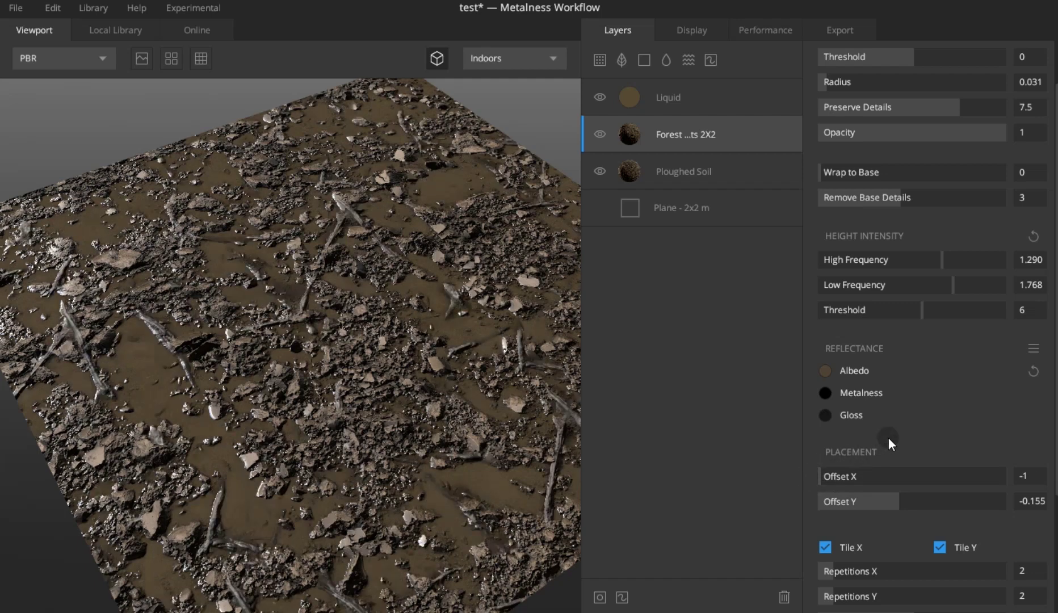
{"action": "scroll", "coordinate": [923, 461], "scroll_direction": "down", "scroll_amount": 1}
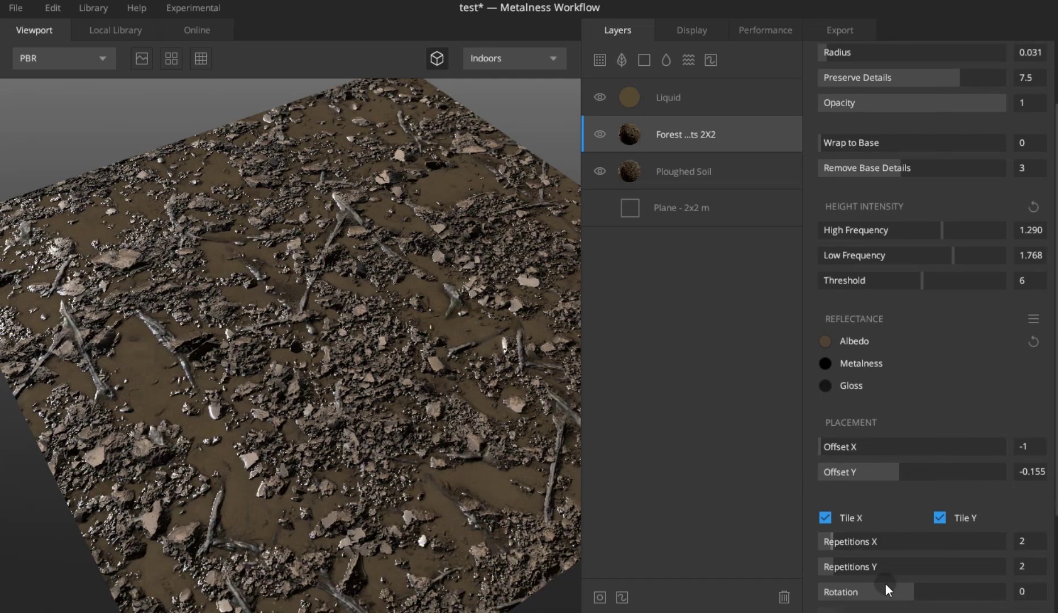
- Try Forest roots rotations of -1, -2 and 0
{"action": "mouse_move", "coordinate": [898, 591]}
{"action": "left_mouse_down"}
{"action": "mouse_move", "coordinate": [825, 594]}
{"action": "mouse_move", "coordinate": [869, 590]}
{"action": "left_mouse_up"}
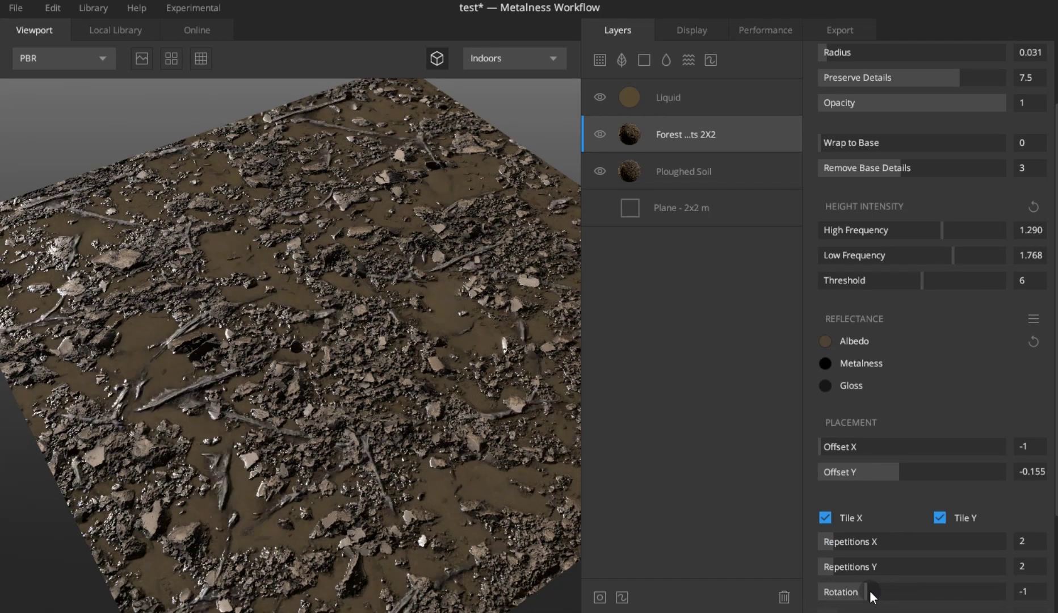
{"action": "mouse_move", "coordinate": [404, 412]}
{"action": "left_mouse_down"}
{"action": "mouse_move", "coordinate": [375, 378]}
{"action": "mouse_move", "coordinate": [376, 349]}
{"action": "left_mouse_up"}
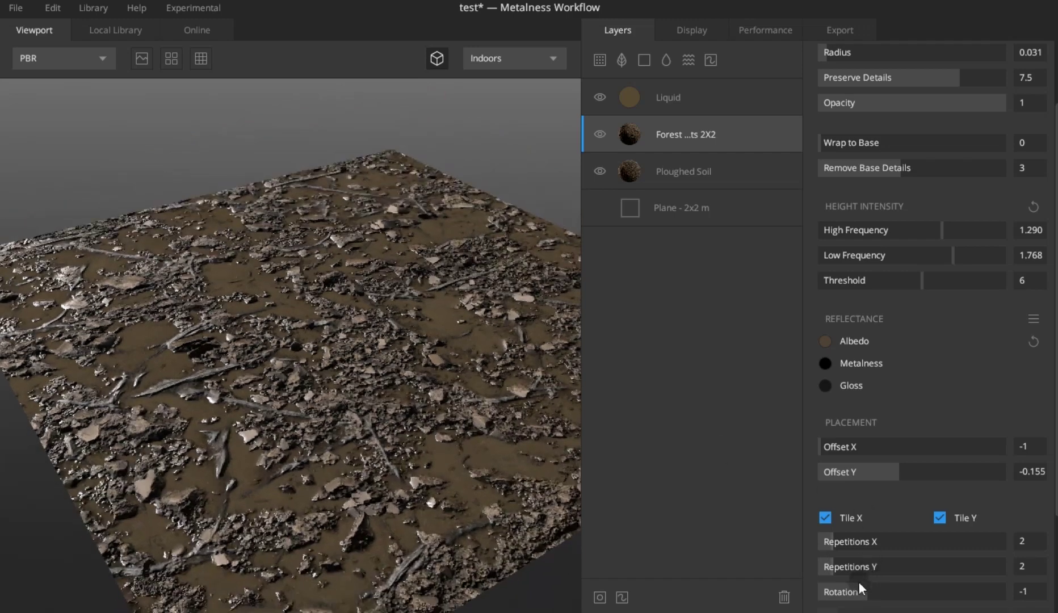
{"action": "left_click_drag", "start_coordinate": [859, 590], "coordinate": [841, 596]}
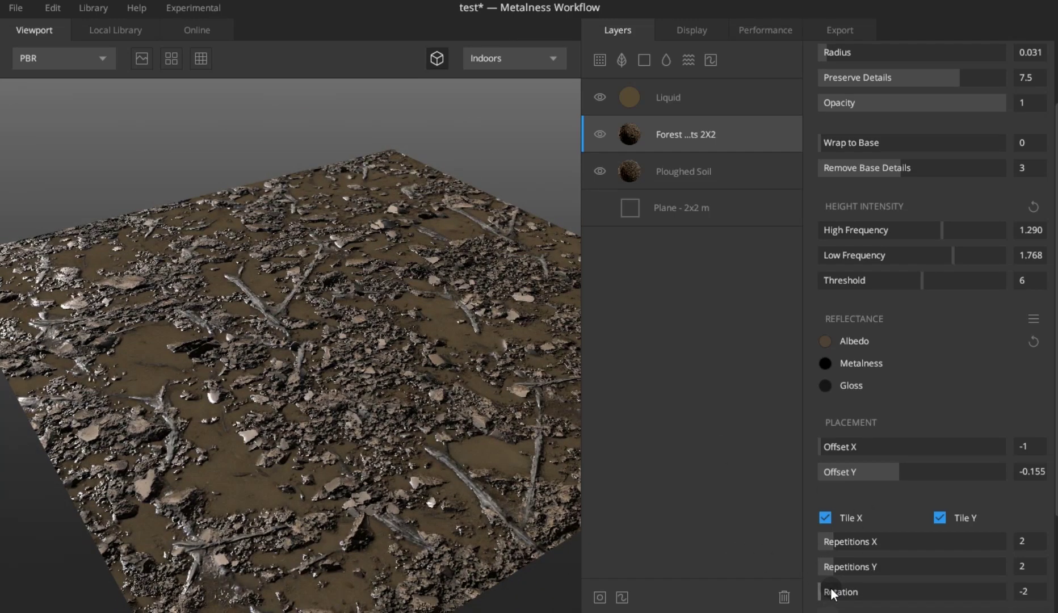
{"action": "left_click_drag", "start_coordinate": [831, 592], "coordinate": [862, 592]}
{"action": "left_click", "coordinate": [900, 591]}
{"action": "left_click", "coordinate": [869, 592]}
- Settle the Forest roots rotation at 1 and review the textured plane
{"action": "scroll", "coordinate": [883, 499], "scroll_direction": "down", "scroll_amount": 2}
{"action": "scroll", "coordinate": [884, 498], "scroll_direction": "down", "scroll_amount": 2}
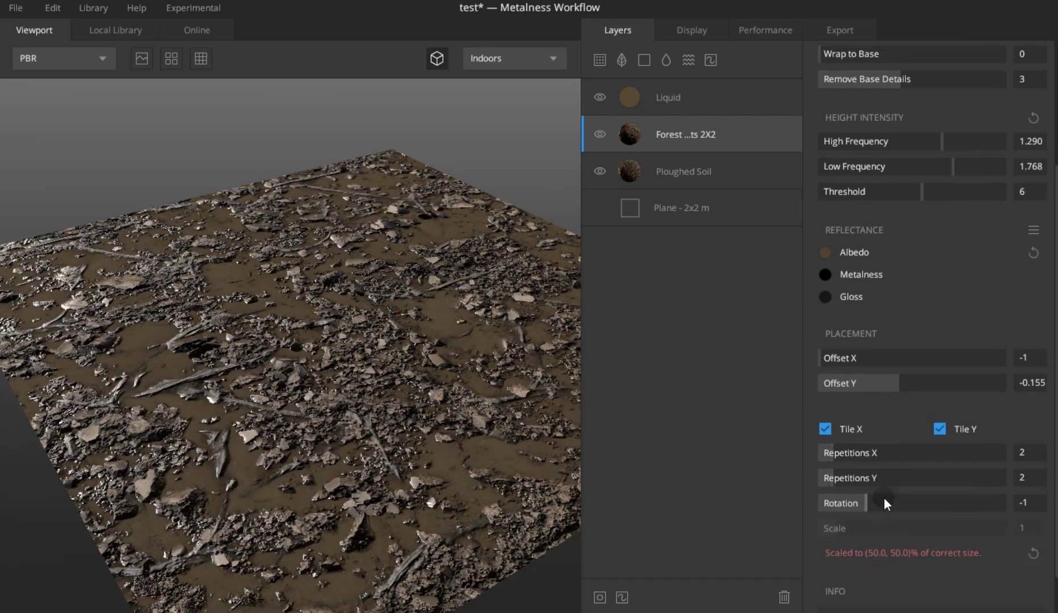
{"action": "scroll", "coordinate": [883, 497], "scroll_direction": "down", "scroll_amount": 2}
{"action": "left_click_drag", "start_coordinate": [864, 458], "coordinate": [953, 453]}
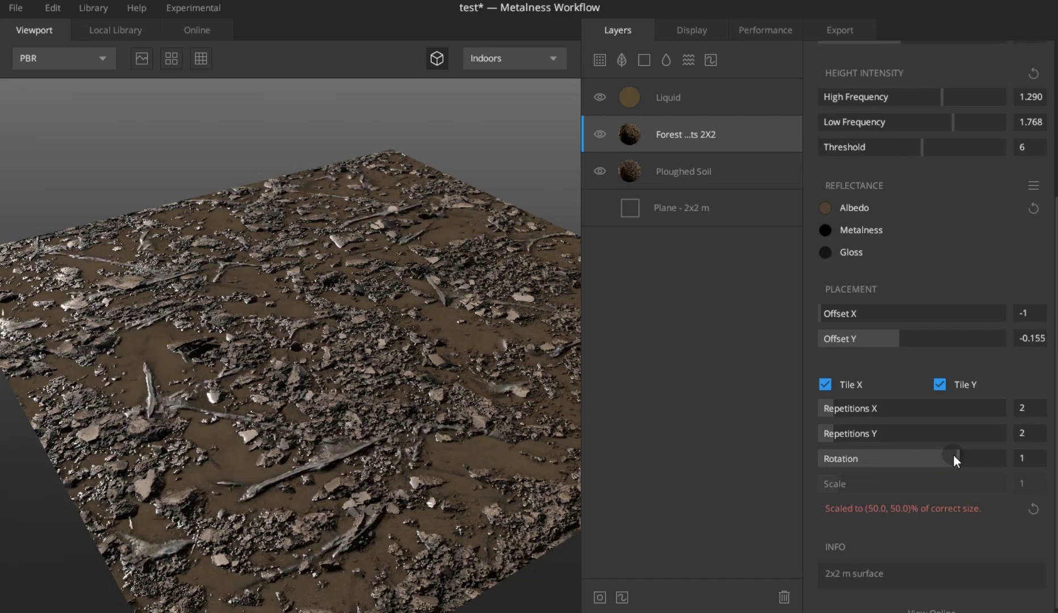
{"action": "mouse_move", "coordinate": [384, 378]}
{"action": "left_mouse_down"}
{"action": "mouse_move", "coordinate": [203, 426]}
{"action": "mouse_move", "coordinate": [397, 394]}
{"action": "mouse_move", "coordinate": [303, 438]}
{"action": "left_mouse_up"}
{"action": "scroll", "coordinate": [303, 439], "scroll_direction": "up", "scroll_amount": 3}
{"action": "scroll", "coordinate": [330, 410], "scroll_direction": "up", "scroll_amount": 1}
{"action": "scroll", "coordinate": [329, 410], "scroll_direction": "down", "scroll_amount": 2}
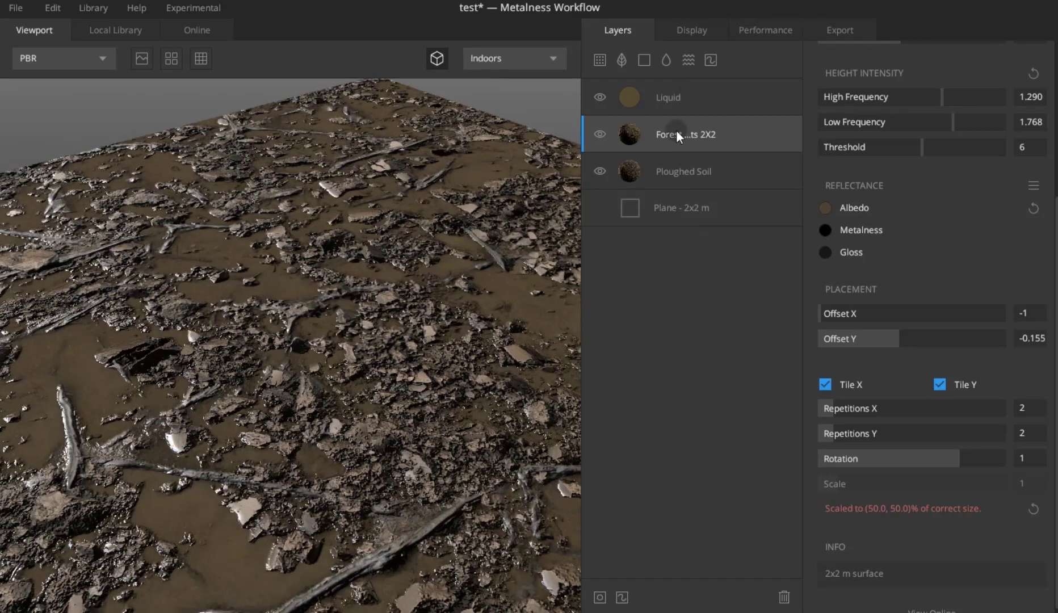
{"action": "left_click", "coordinate": [689, 83]}
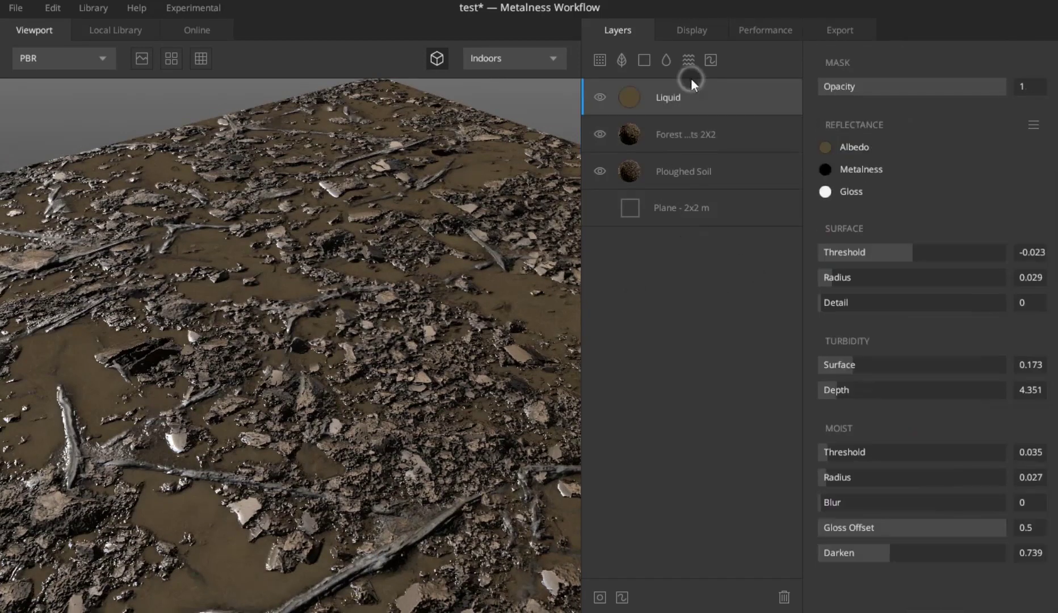
- Set liquid surface radius 0.065, turbidity surface 0.123 and depth 7.968, then hide Forest 2X2 to compare
{"action": "left_click_drag", "start_coordinate": [824, 277], "coordinate": [841, 277]}
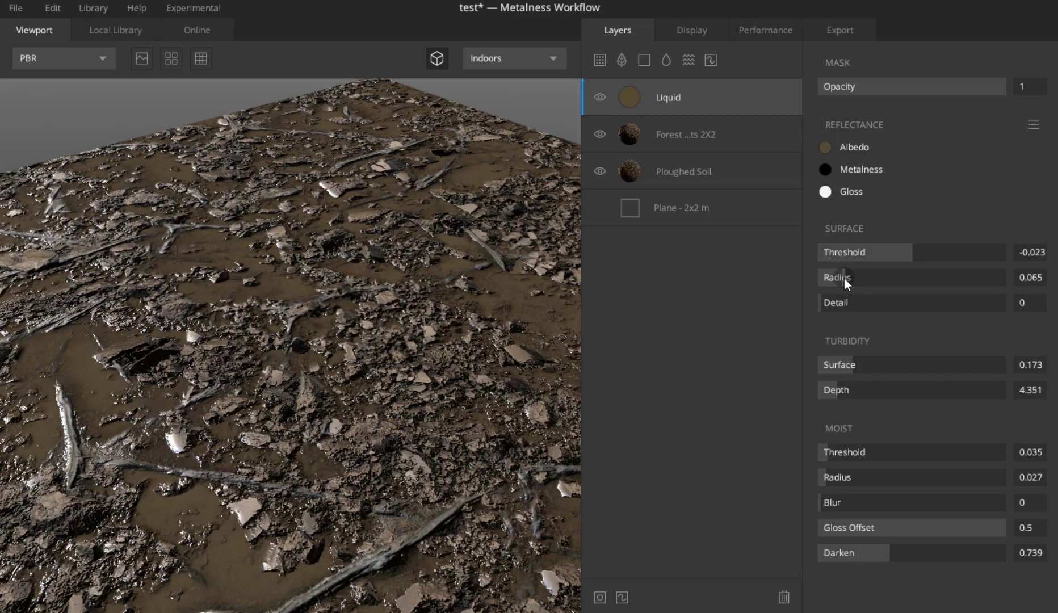
{"action": "mouse_move", "coordinate": [300, 306]}
{"action": "left_mouse_down"}
{"action": "mouse_move", "coordinate": [316, 386]}
{"action": "mouse_move", "coordinate": [161, 329]}
{"action": "mouse_move", "coordinate": [103, 334]}
{"action": "mouse_move", "coordinate": [247, 259]}
{"action": "mouse_move", "coordinate": [252, 314]}
{"action": "mouse_move", "coordinate": [243, 307]}
{"action": "left_mouse_up"}
{"action": "mouse_move", "coordinate": [880, 390]}
{"action": "left_mouse_down"}
{"action": "mouse_move", "coordinate": [851, 386]}
{"action": "mouse_move", "coordinate": [876, 364]}
{"action": "mouse_move", "coordinate": [842, 367]}
{"action": "left_mouse_up"}
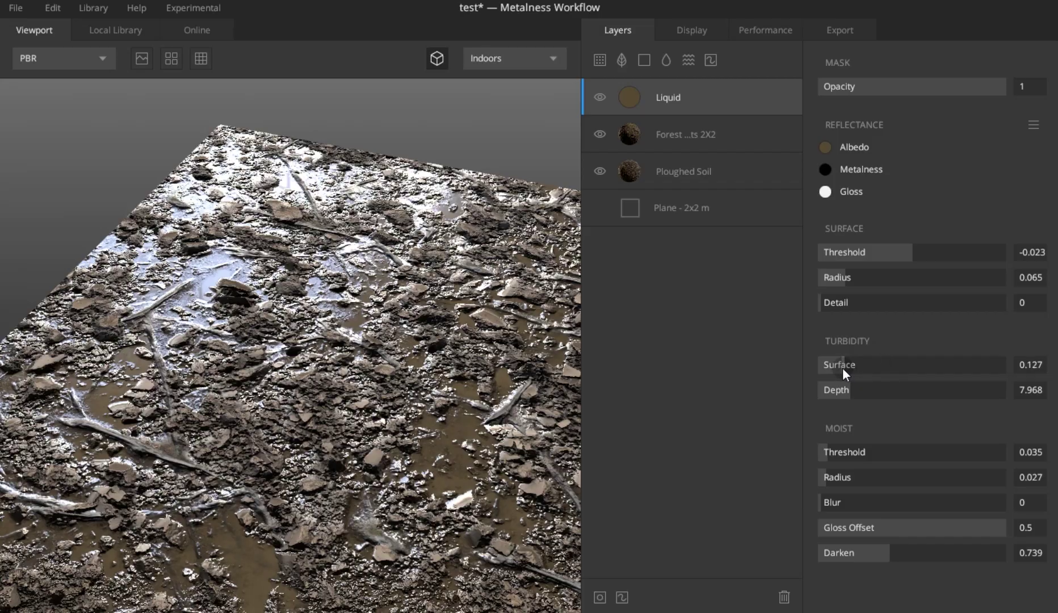
{"action": "mouse_move", "coordinate": [376, 374]}
{"action": "left_mouse_down"}
{"action": "mouse_move", "coordinate": [415, 408]}
{"action": "mouse_move", "coordinate": [477, 388]}
{"action": "mouse_move", "coordinate": [406, 401]}
{"action": "mouse_move", "coordinate": [391, 449]}
{"action": "mouse_move", "coordinate": [362, 430]}
{"action": "left_mouse_up"}
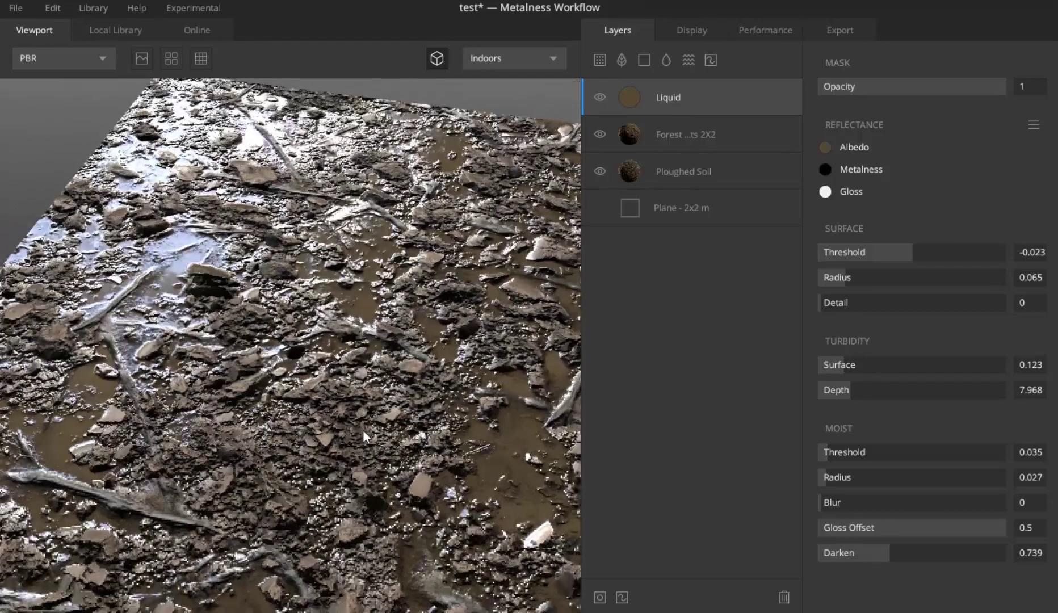
{"action": "left_click", "coordinate": [601, 133]}
- Show the Forest Roots 2X layer again and move it to the top, above Liquid
{"action": "mouse_move", "coordinate": [285, 294]}
{"action": "left_mouse_down"}
{"action": "mouse_move", "coordinate": [408, 323]}
{"action": "mouse_move", "coordinate": [377, 344]}
{"action": "mouse_move", "coordinate": [351, 317]}
{"action": "left_mouse_up"}
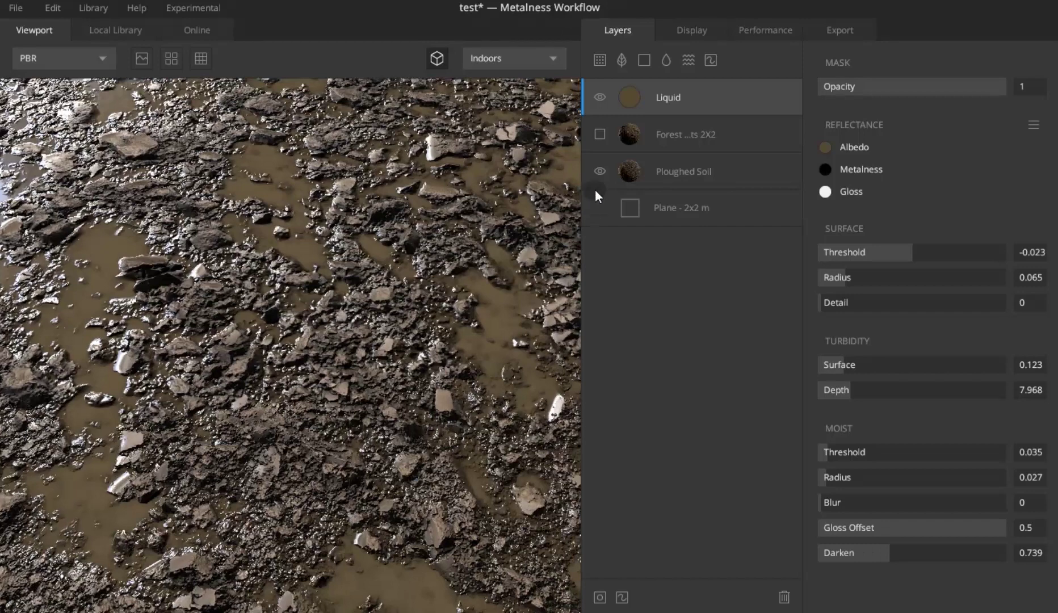
{"action": "left_click", "coordinate": [601, 133]}
{"action": "left_click", "coordinate": [662, 134]}
{"action": "left_click_drag", "start_coordinate": [662, 132], "coordinate": [665, 79]}
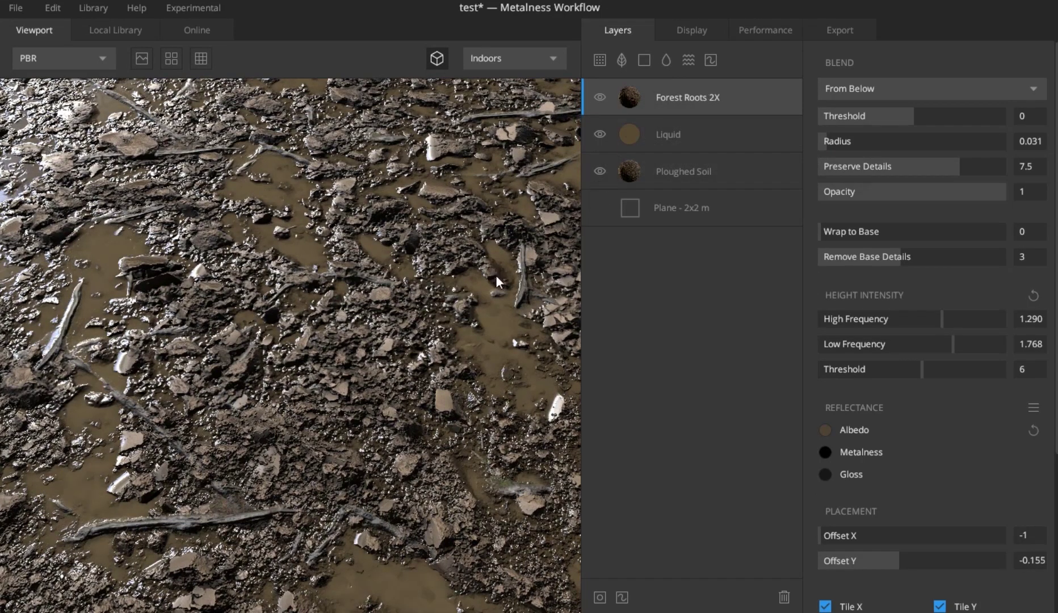
{"action": "mouse_move", "coordinate": [414, 330]}
{"action": "left_mouse_down"}
{"action": "mouse_move", "coordinate": [339, 359]}
{"action": "mouse_move", "coordinate": [328, 298]}
{"action": "mouse_move", "coordinate": [273, 326]}
{"action": "mouse_move", "coordinate": [330, 400]}
{"action": "mouse_move", "coordinate": [276, 370]}
{"action": "mouse_move", "coordinate": [283, 387]}
{"action": "mouse_move", "coordinate": [341, 403]}
{"action": "mouse_move", "coordinate": [233, 426]}
{"action": "left_mouse_up"}
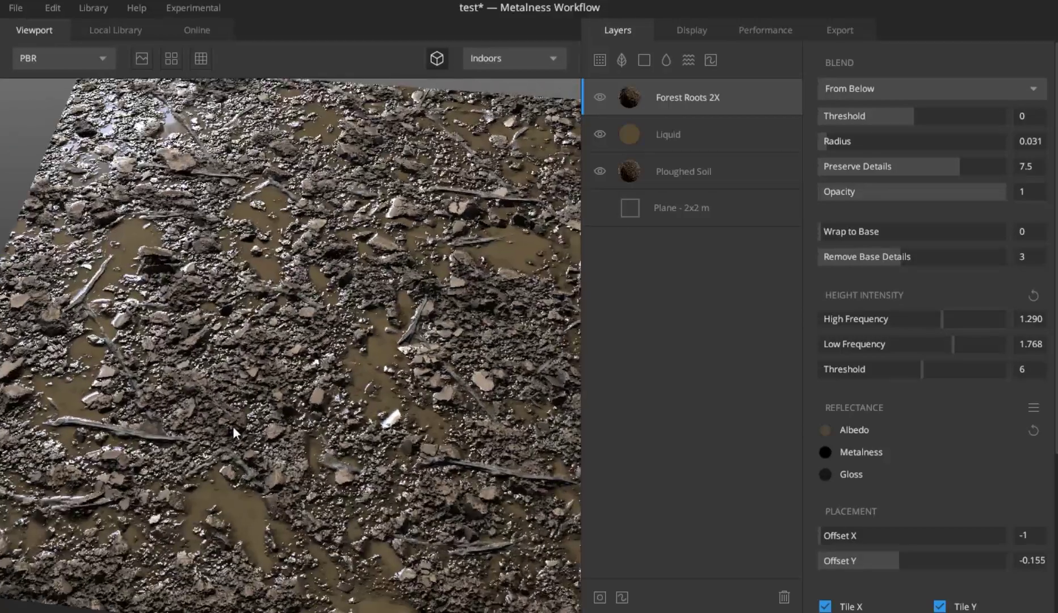